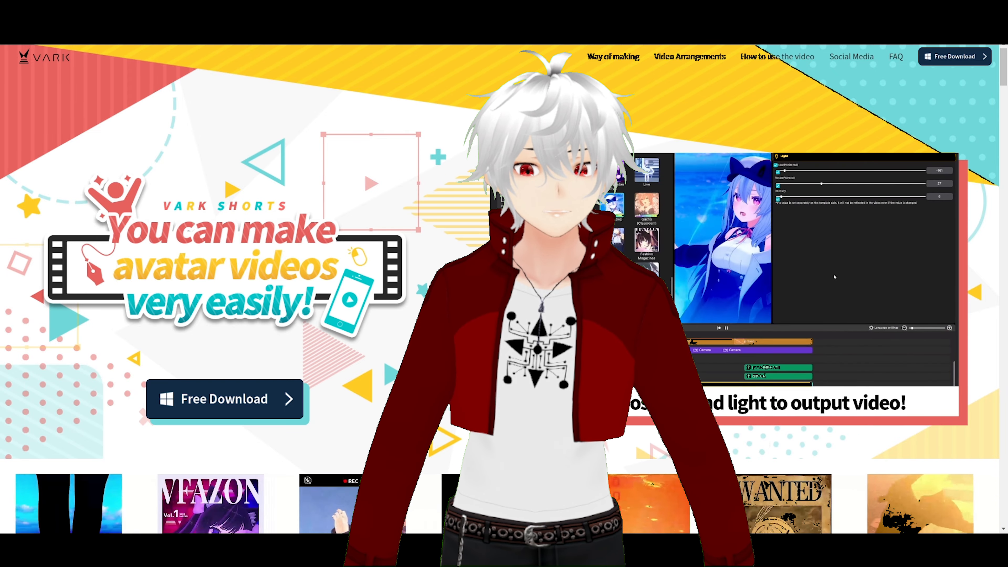
# - Read the website's FAQ answers on the video format, publishing the created video and monetizing the exported videos
pyautogui.scroll(-5, 181, 323)
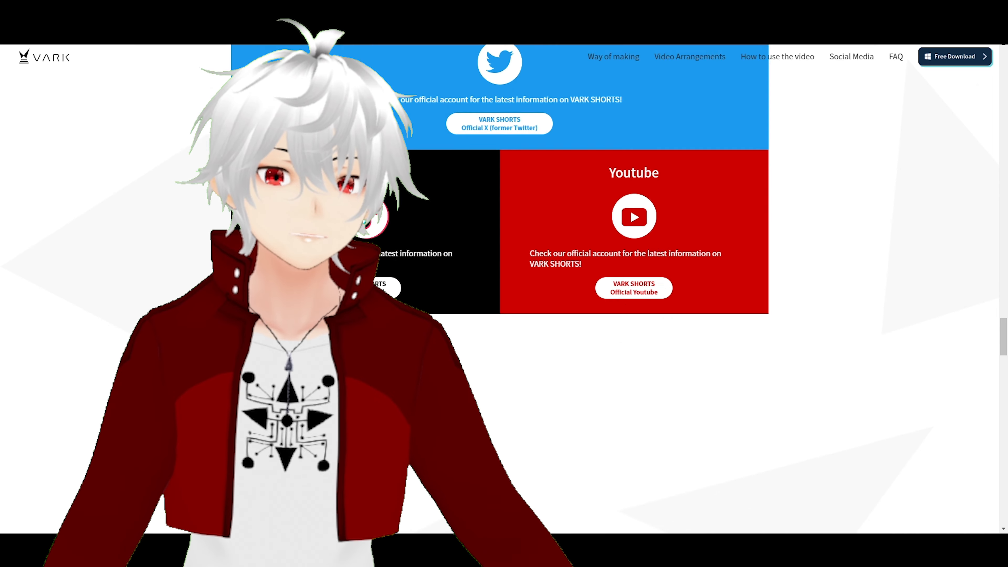
pyautogui.scroll(-5, 504, 302)
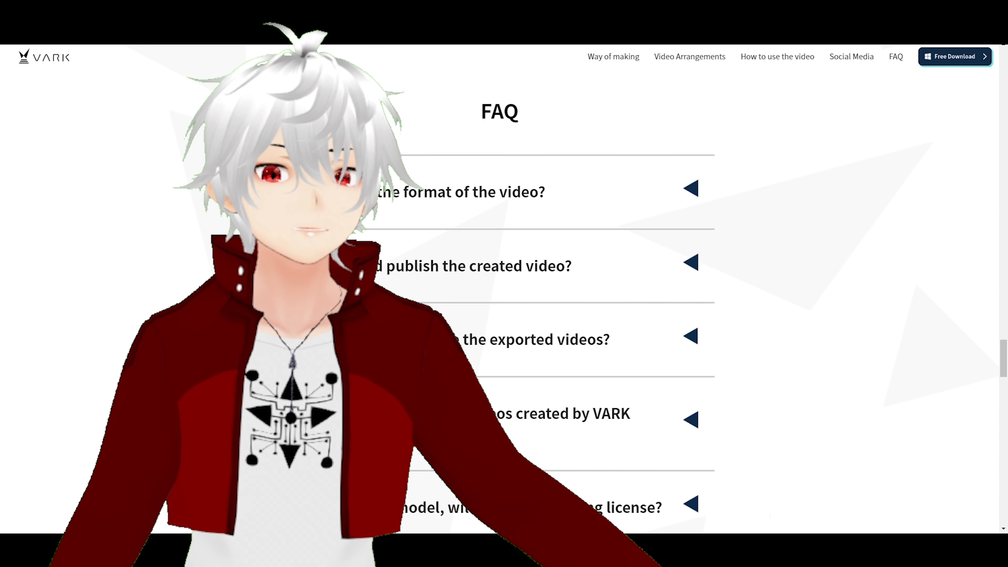
pyautogui.click(535, 194)
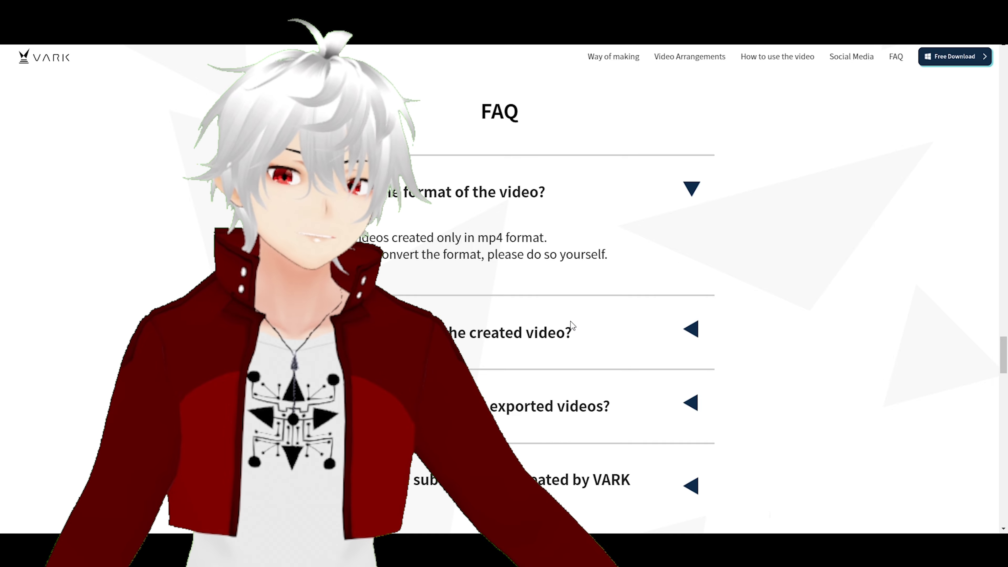
pyautogui.click(568, 329)
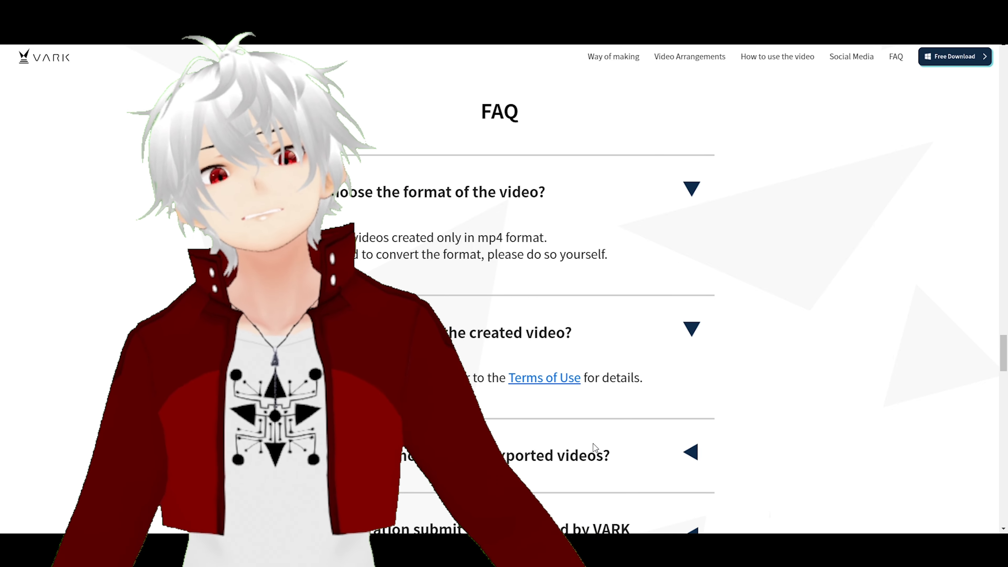
pyautogui.click(592, 445)
pyautogui.scroll(-6, 580, 436)
pyautogui.scroll(-1, 561, 410)
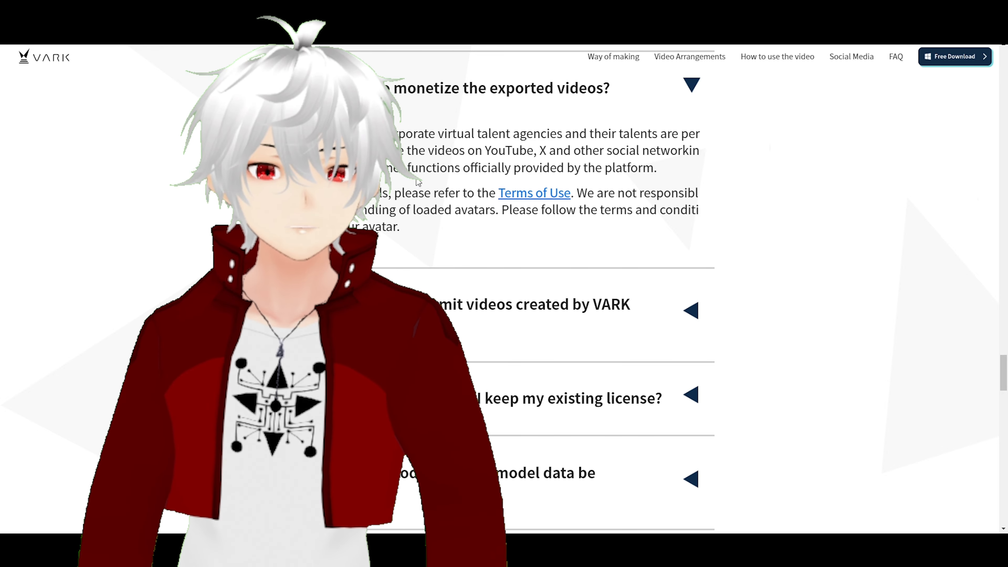
# - Look through the remaining FAQ questions and the credits, and return to the answer on monetizing exported videos
pyautogui.scroll(-8, 477, 332)
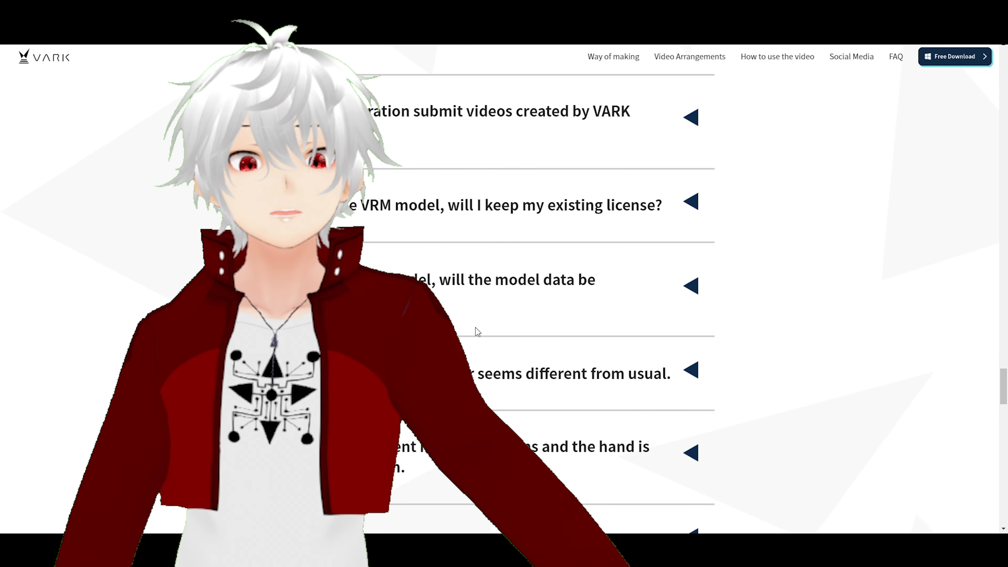
pyautogui.scroll(-15, 477, 332)
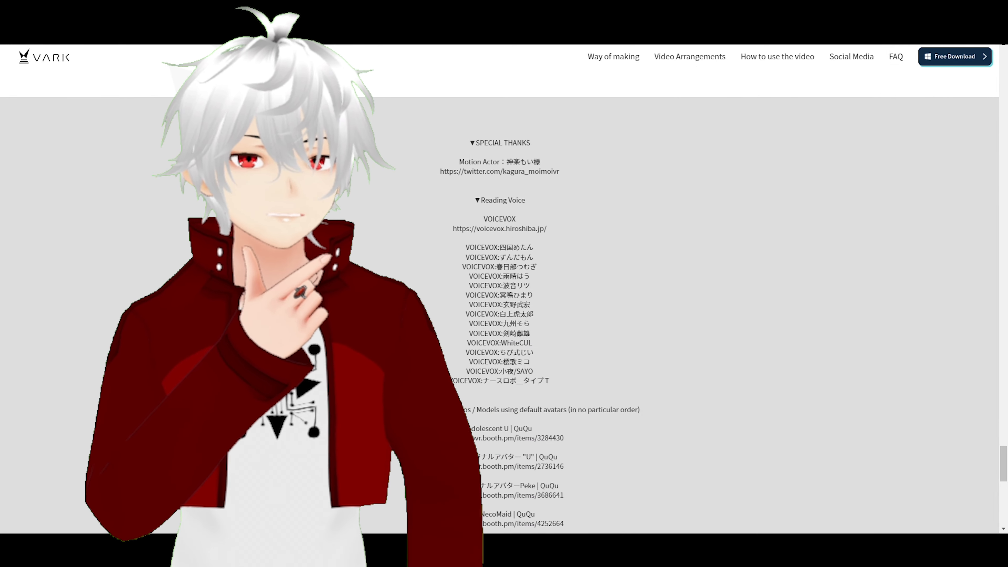
pyautogui.scroll(15, 477, 332)
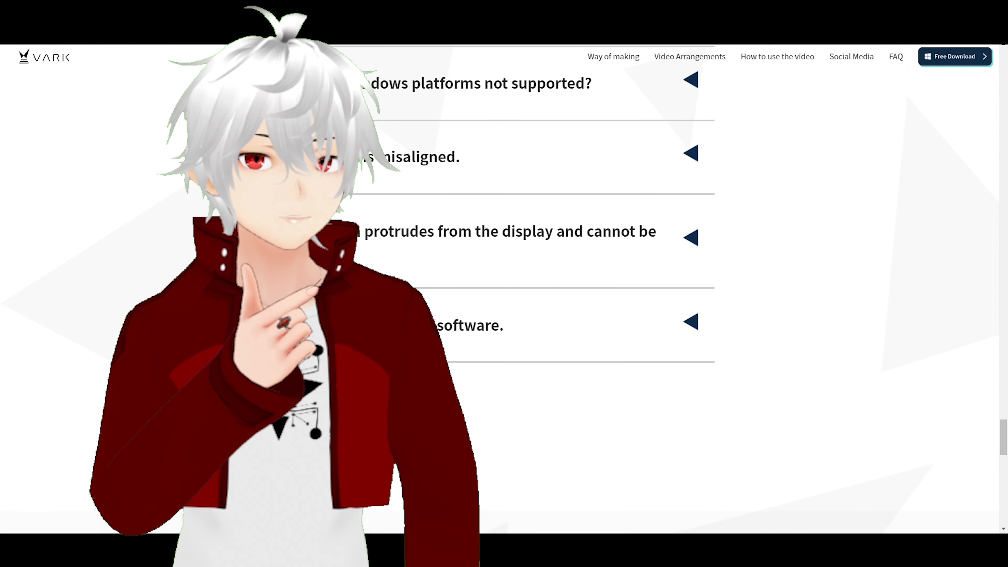
pyautogui.scroll(7, 475, 328)
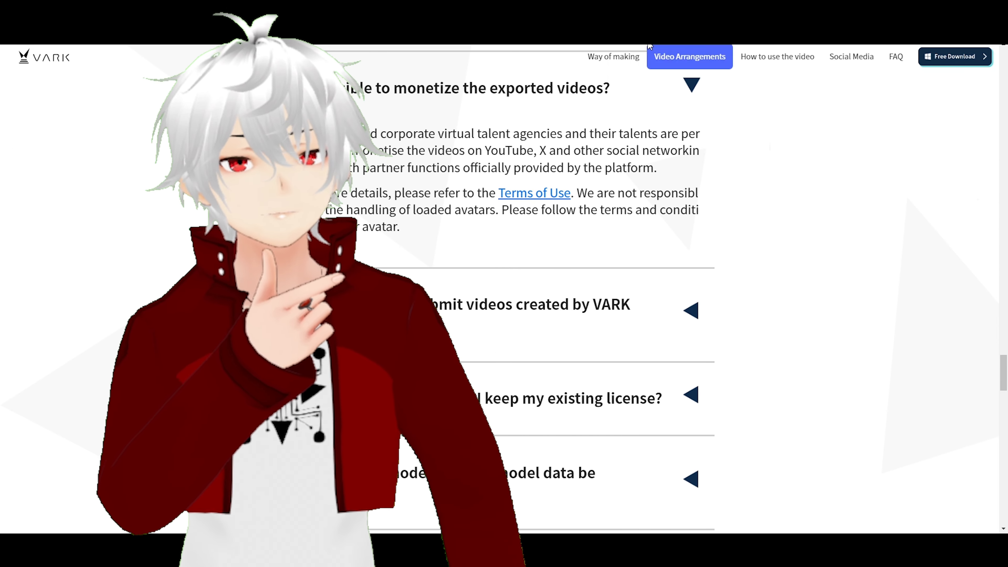
pyautogui.scroll(5, 555, 397)
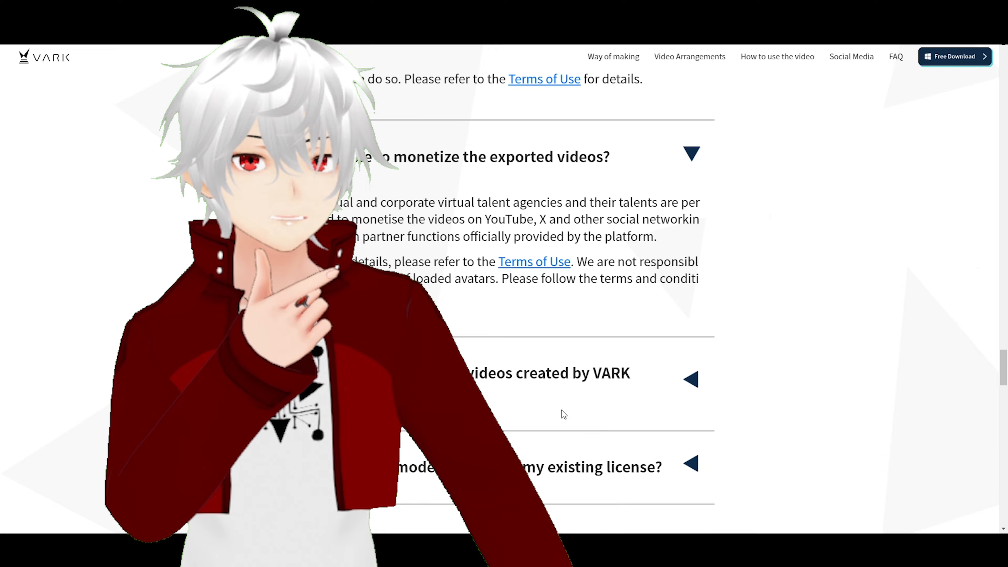
# - Collapse the FAQ answers on monetizing, publishing and video format, and return to the start of the page
pyautogui.scroll(3, 583, 439)
pyautogui.click(593, 443)
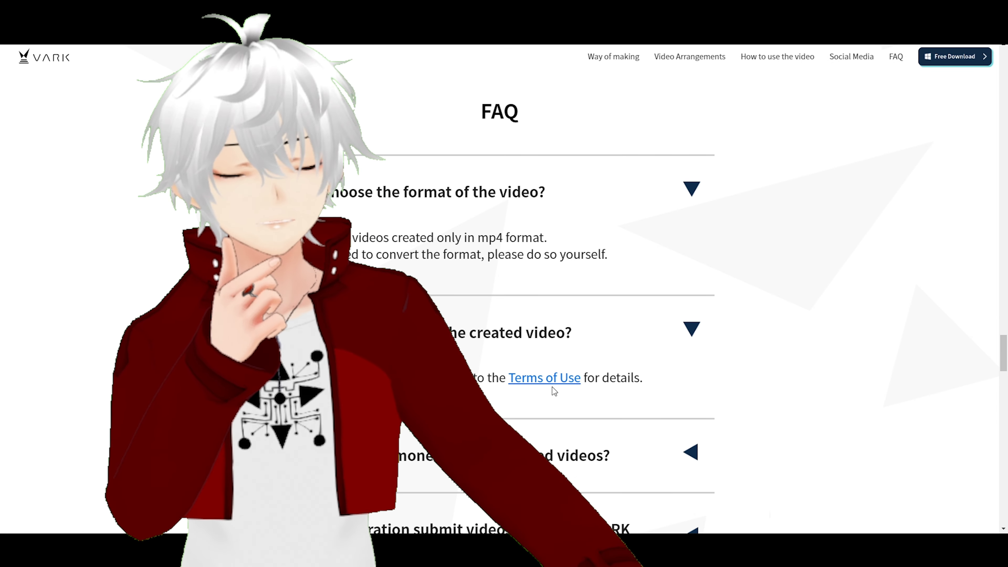
pyautogui.click(570, 328)
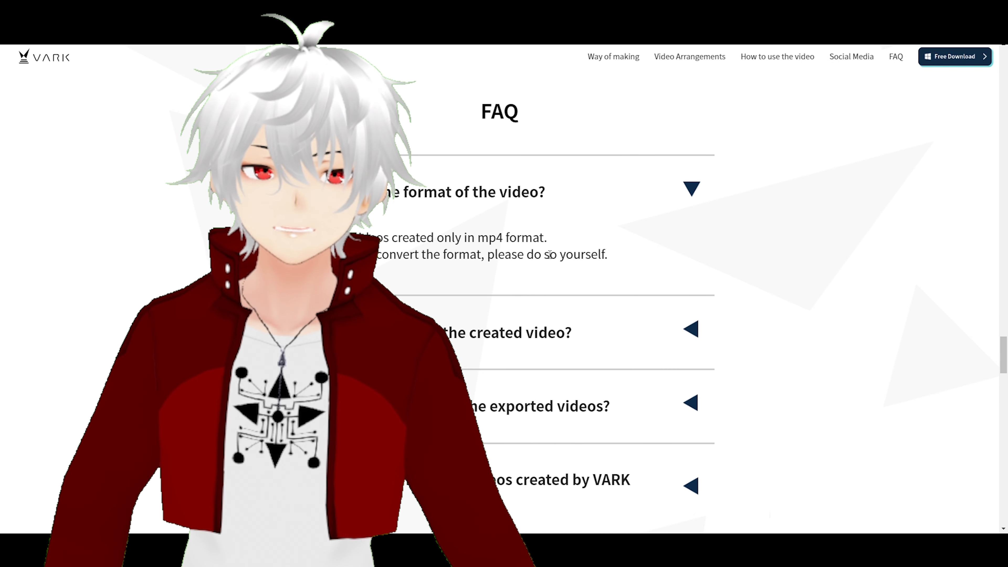
pyautogui.click(534, 194)
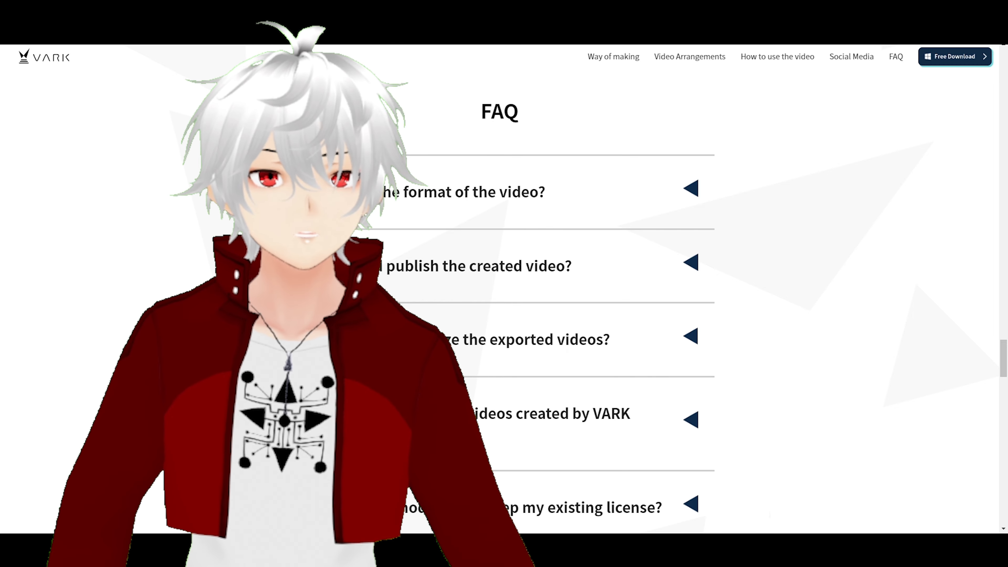
pyautogui.scroll(-3, 556, 306)
pyautogui.scroll(10, 555, 305)
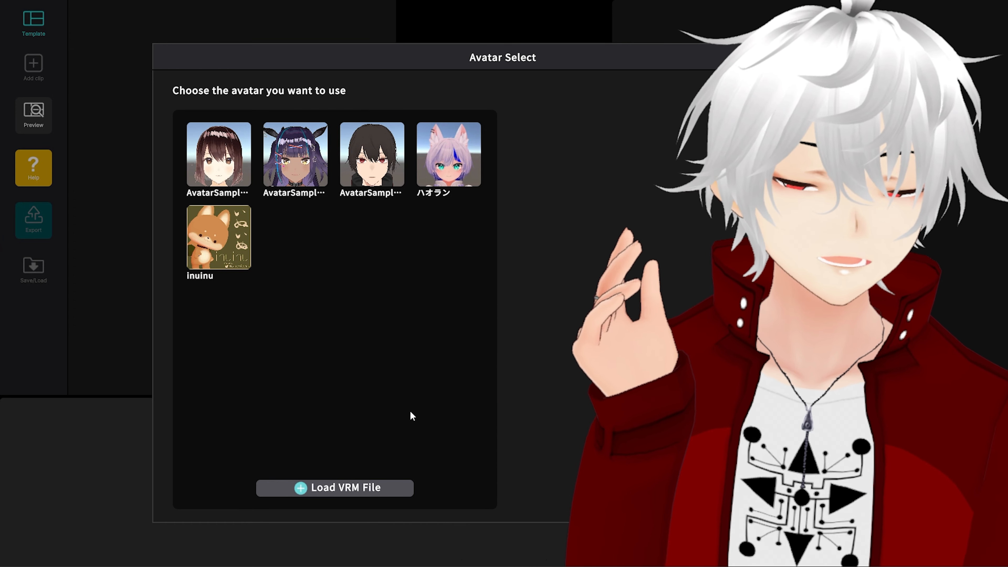
# - Load a custom VRM file of the white-haired character and choose it as the avatar to use
pyautogui.click(369, 490)
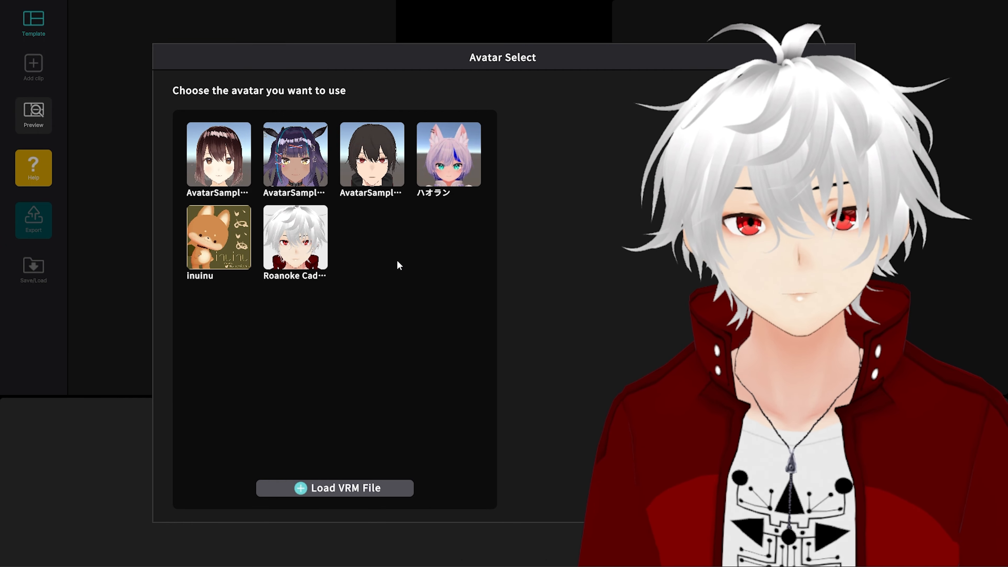
pyautogui.click(295, 240)
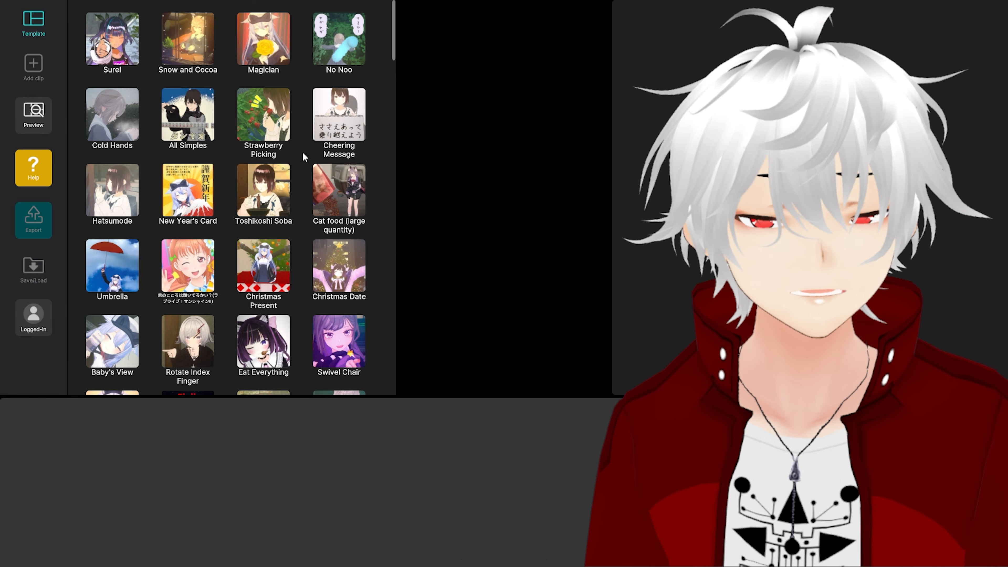
# - Find the Ejected template in the template list and apply it to the avatar
pyautogui.scroll(-5, 382, 79)
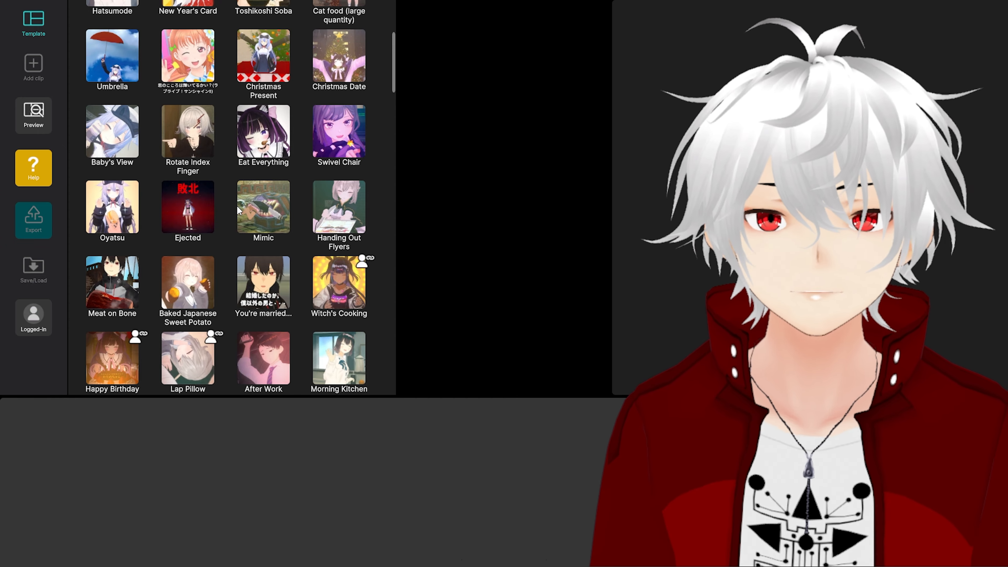
pyautogui.click(198, 218)
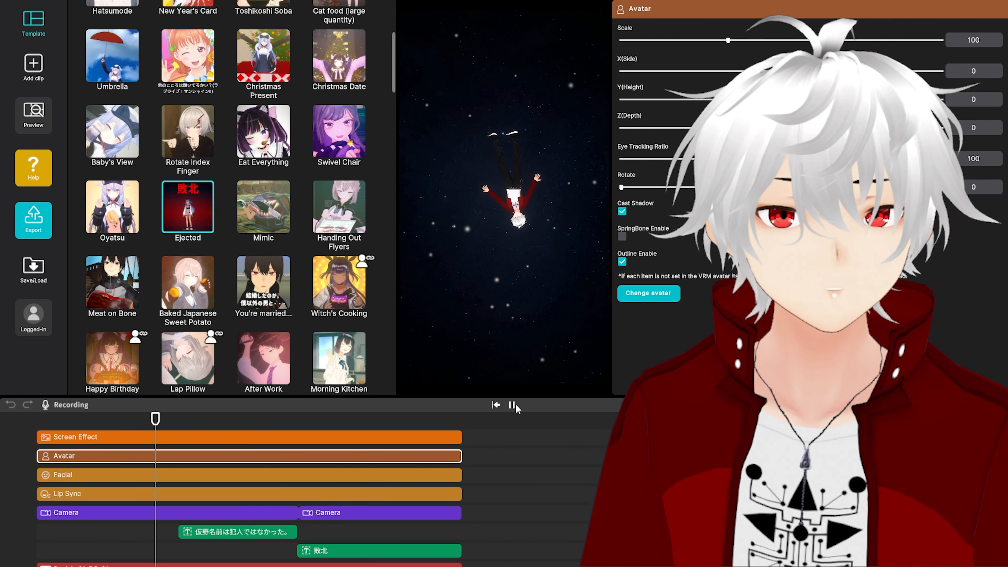
# - Play and pause the Ejected template's preview several times, and return the playhead to the start
pyautogui.press('space')
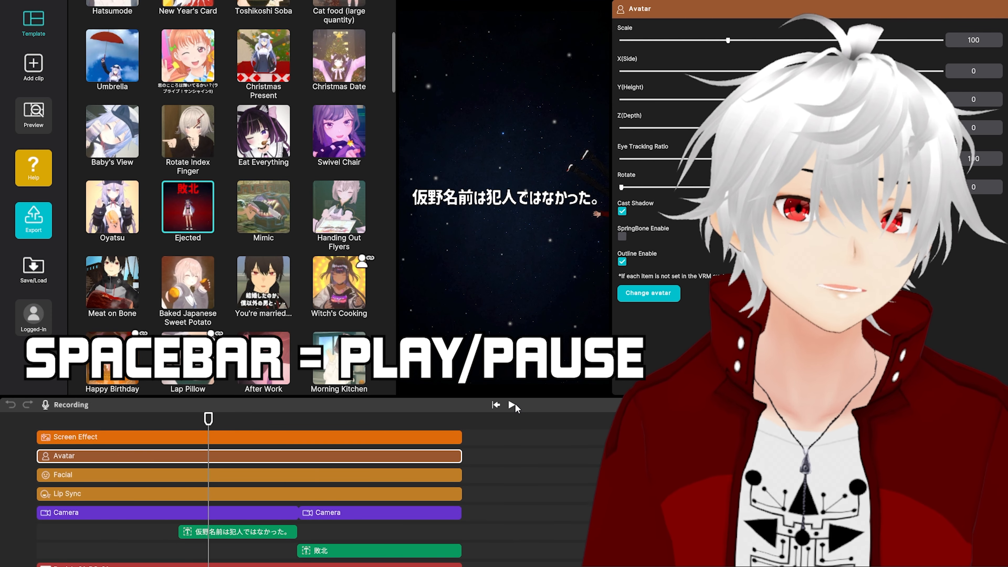
pyautogui.press('space')
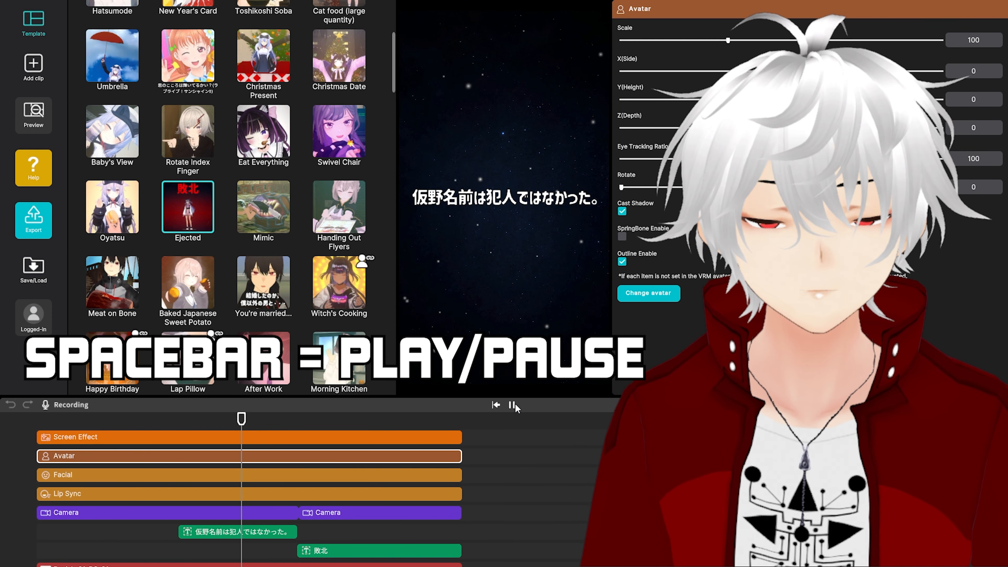
pyautogui.press('space')
pyautogui.press('space')
pyautogui.press('space')
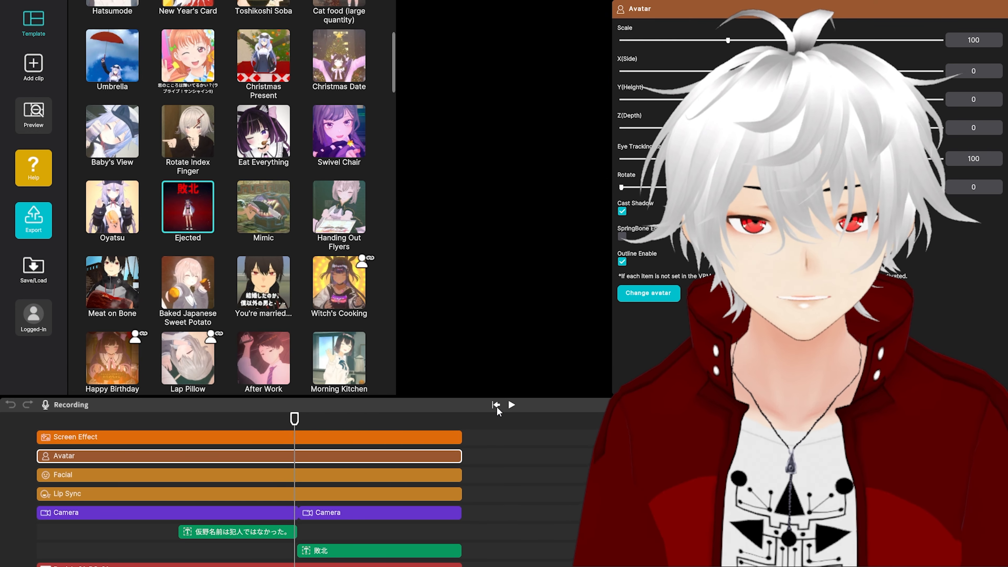
pyautogui.click(496, 405)
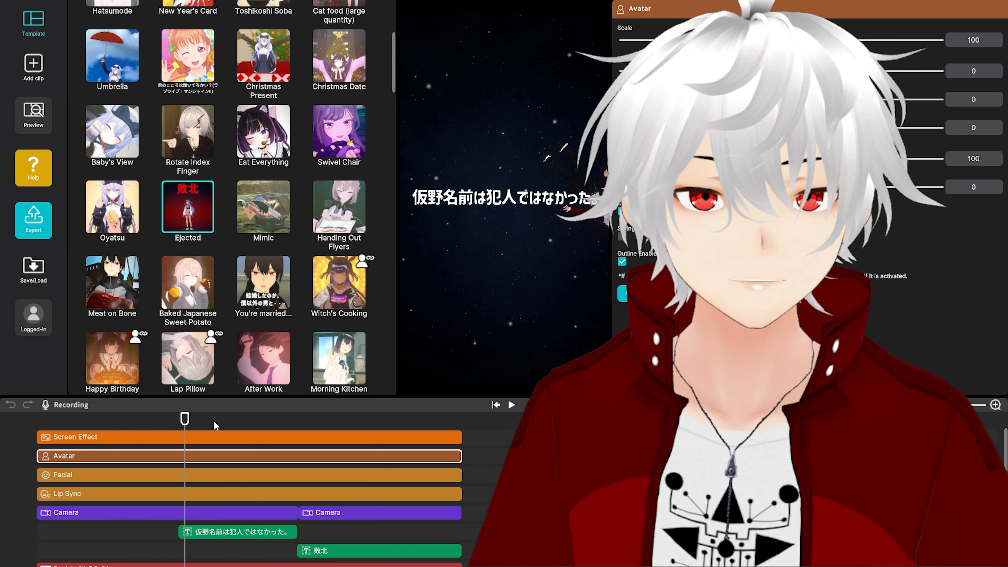
# - With the playhead just before the first text clip, set the avatar's scale to 123, X to 14, Y to 15 and Z to -22
pyautogui.moveTo(214, 420)
pyautogui.mouseDown()
pyautogui.moveTo(402, 432)
pyautogui.moveTo(277, 437)
pyautogui.moveTo(399, 427)
pyautogui.moveTo(175, 422)
pyautogui.moveTo(195, 426)
pyautogui.mouseUp()
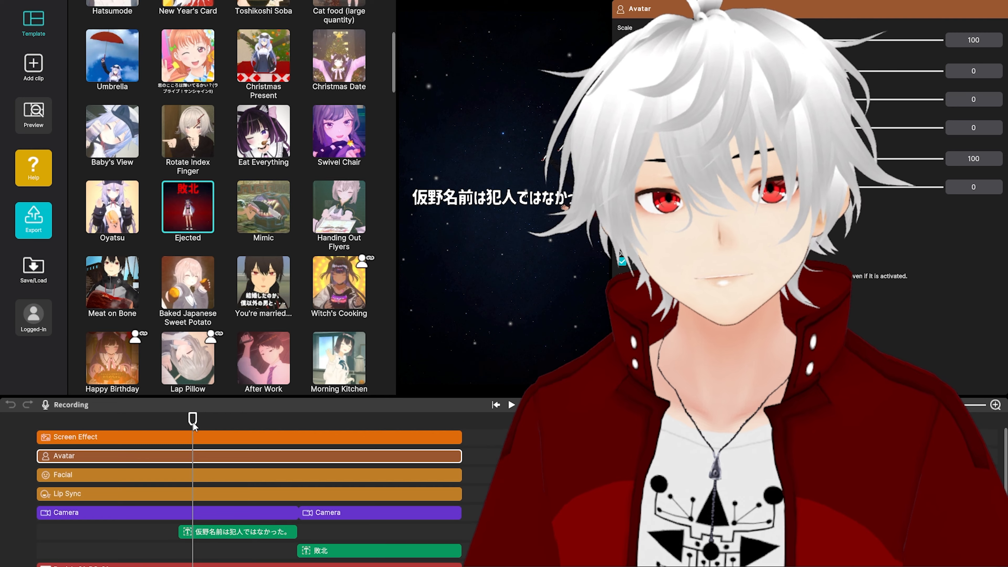
pyautogui.moveTo(193, 420)
pyautogui.mouseDown()
pyautogui.moveTo(205, 421)
pyautogui.moveTo(175, 423)
pyautogui.mouseUp()
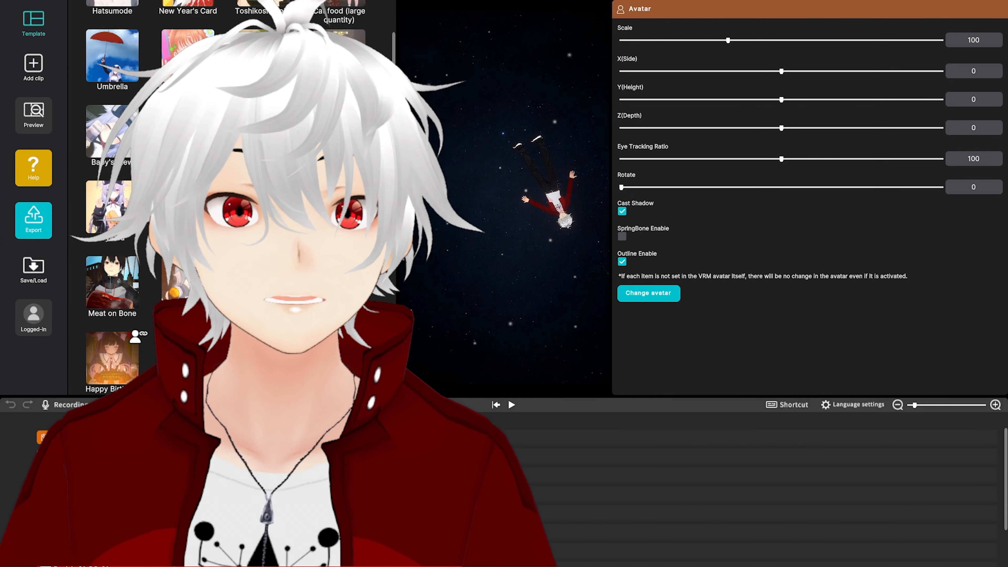
pyautogui.moveTo(727, 40); pyautogui.dragTo(777, 66)
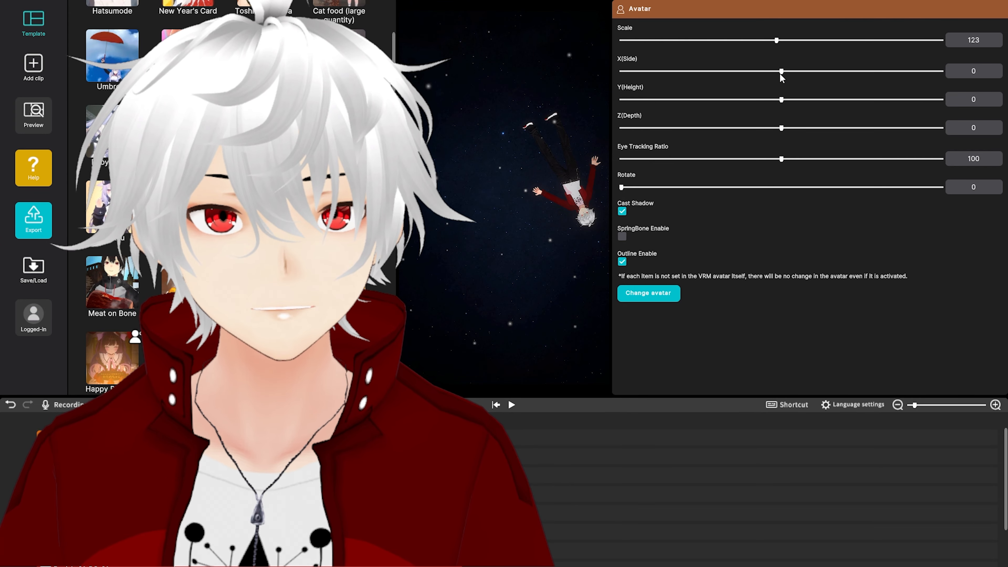
pyautogui.moveTo(781, 72); pyautogui.dragTo(820, 73)
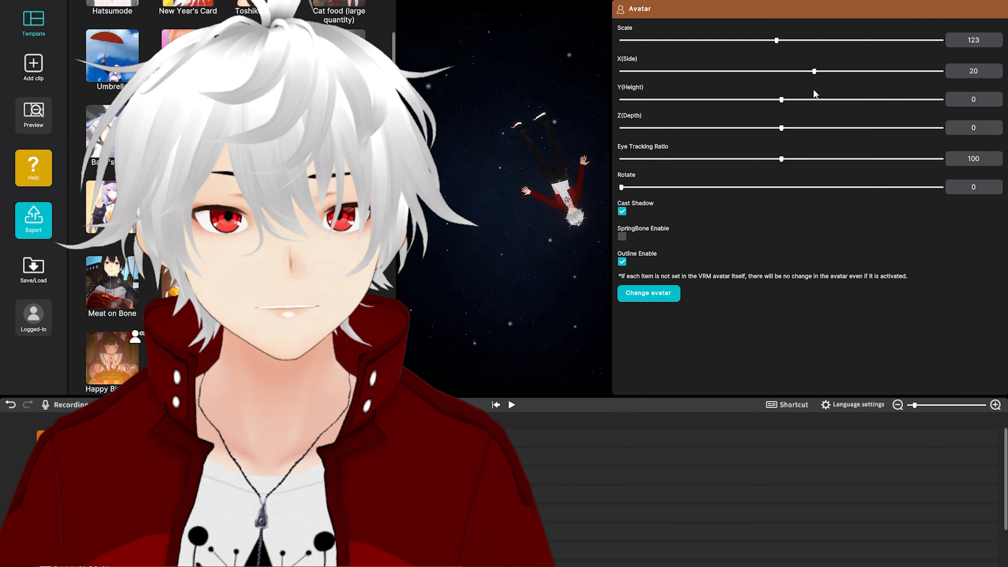
pyautogui.moveTo(580, 115); pyautogui.dragTo(867, 128)
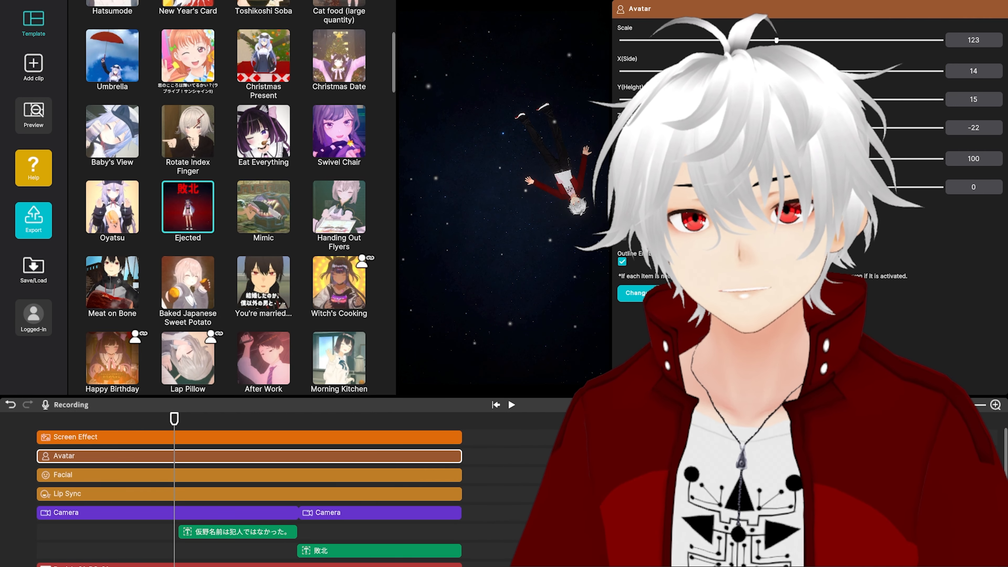
# - Switch to the Toshikoshi Soba template and set the avatar's scale to 94
pyautogui.scroll(5, 395, 76)
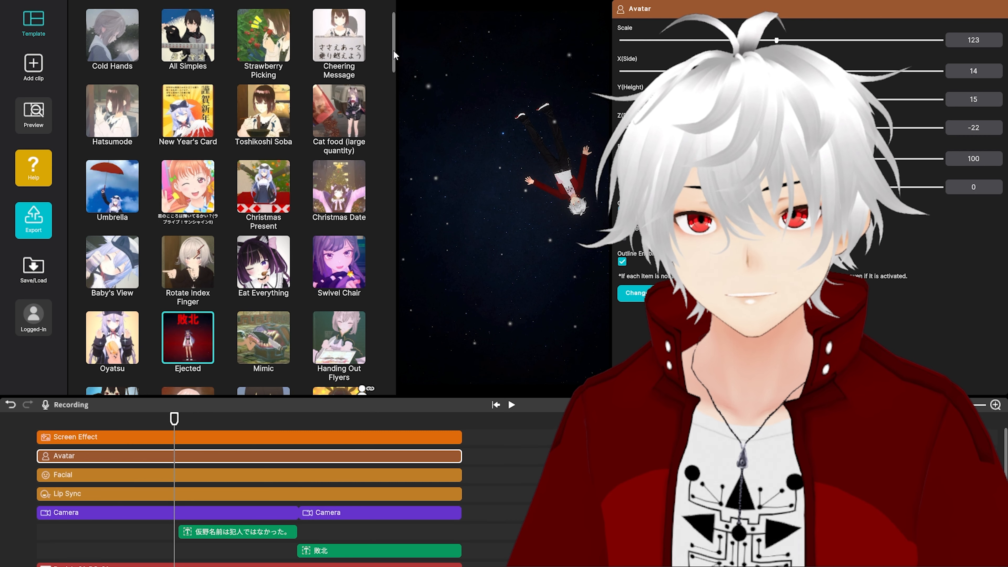
pyautogui.click(274, 201)
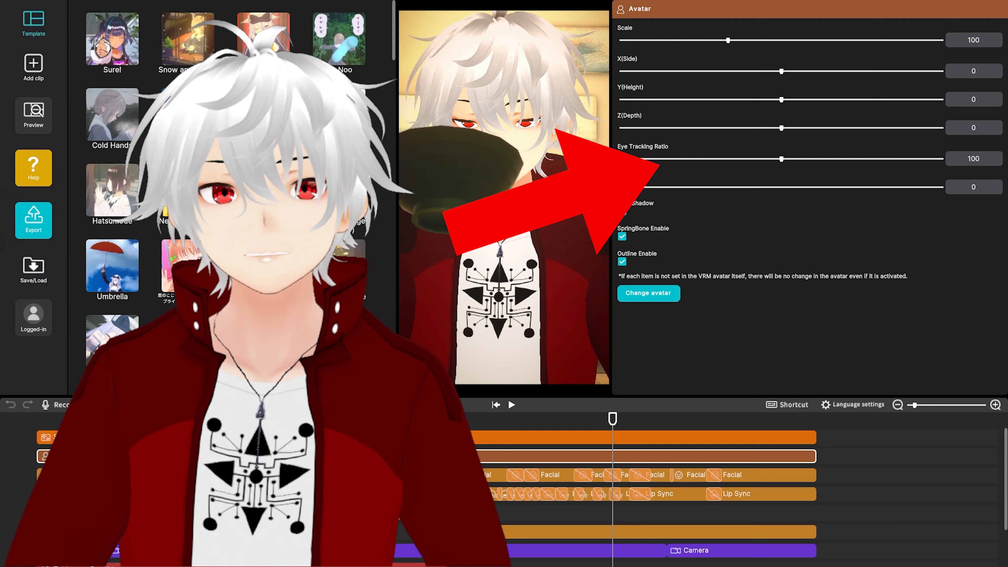
pyautogui.moveTo(728, 40); pyautogui.dragTo(716, 41)
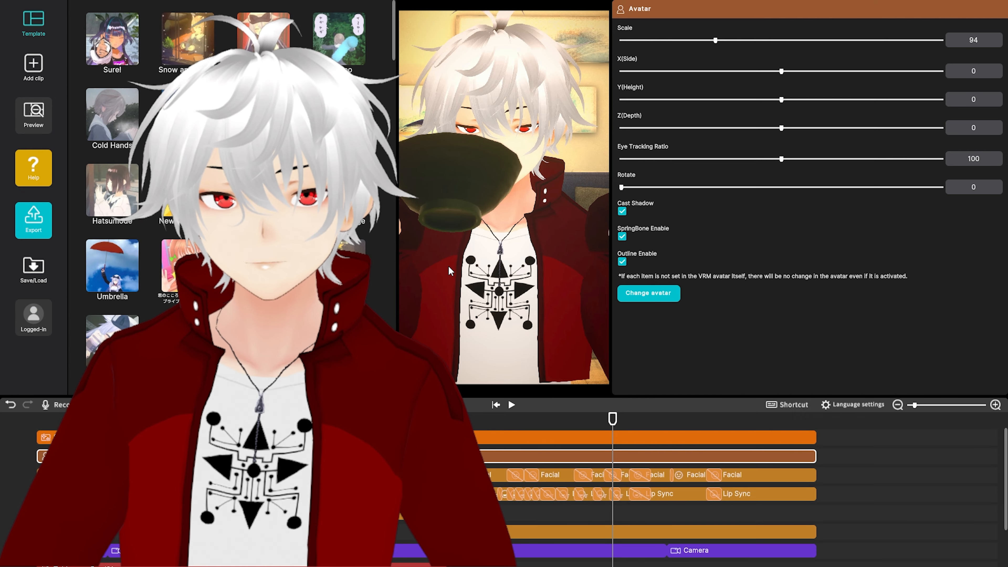
# - Set the right-hand bowl accessory's scale to 135 and its offset to X 42, Y -48 and Z -70
pyautogui.click(564, 532)
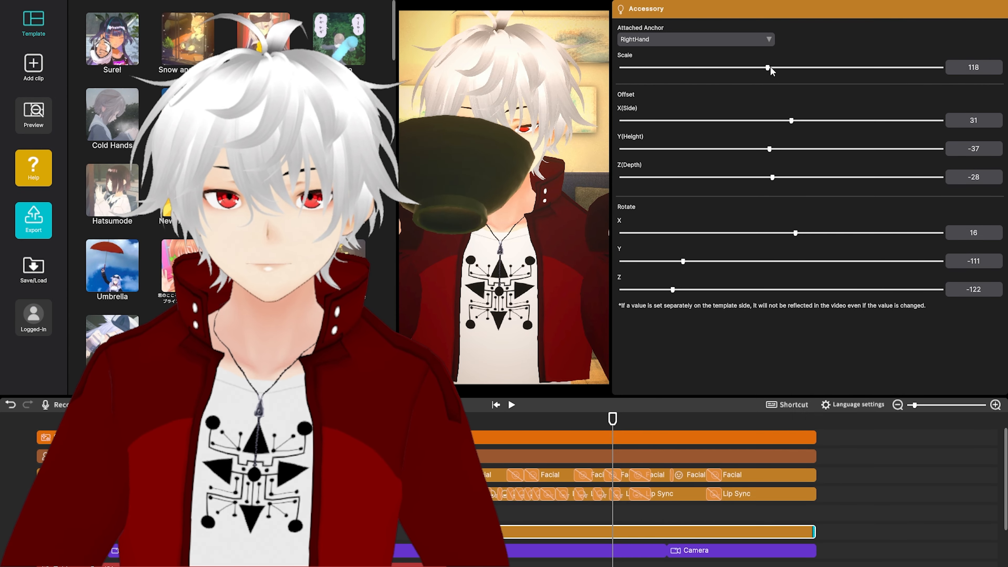
pyautogui.moveTo(790, 120); pyautogui.dragTo(760, 179)
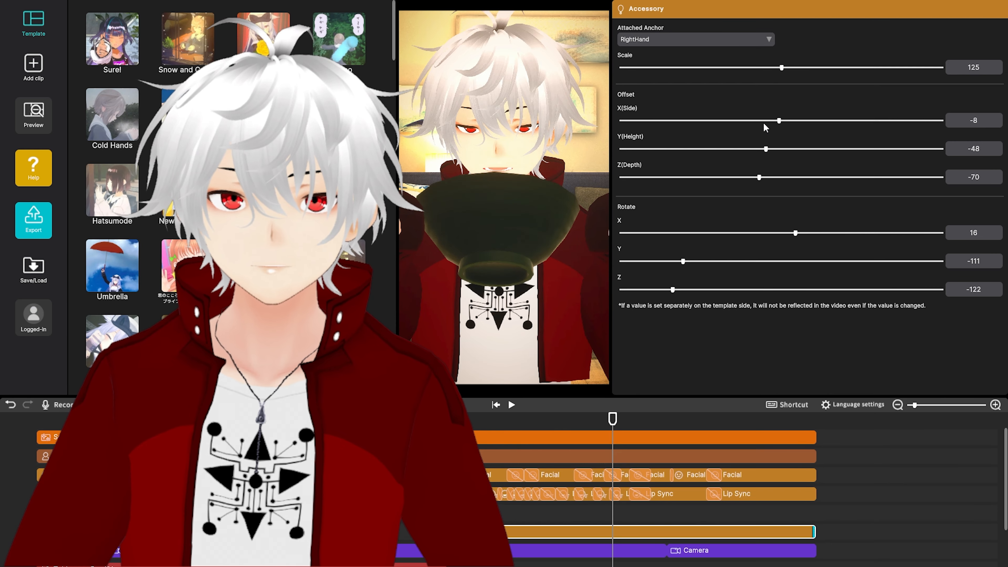
pyautogui.moveTo(782, 120); pyautogui.dragTo(795, 120)
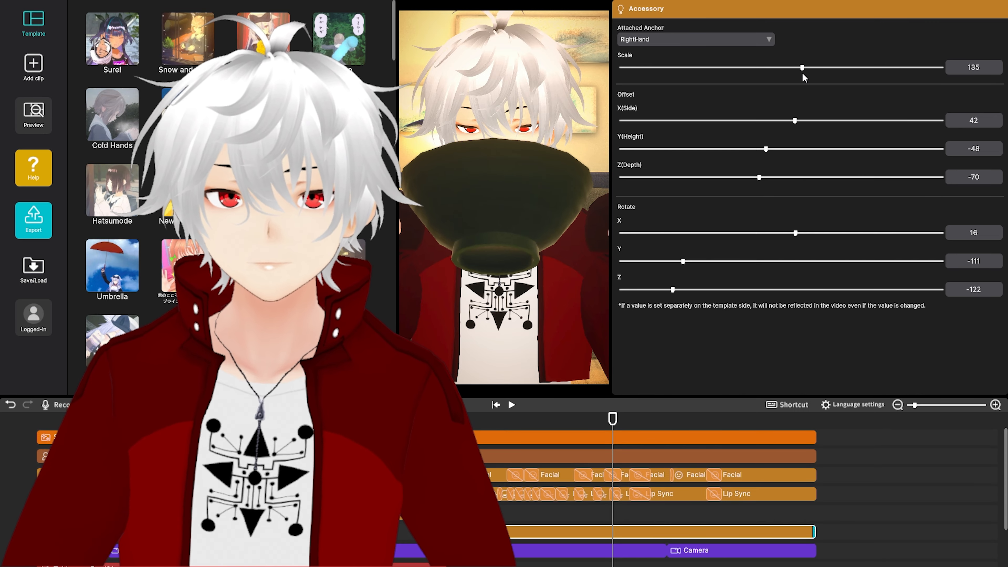
# - Preview the bowl's movement, set its scale to 149 and scrub back through the timeline to check it
pyautogui.click(512, 405)
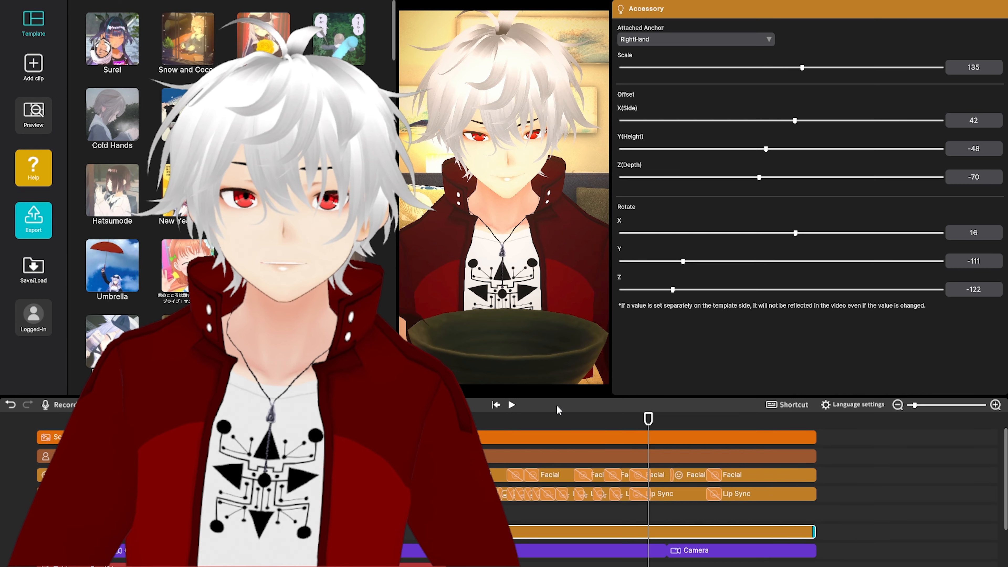
pyautogui.moveTo(799, 66); pyautogui.dragTo(833, 68)
pyautogui.moveTo(648, 417); pyautogui.dragTo(582, 401)
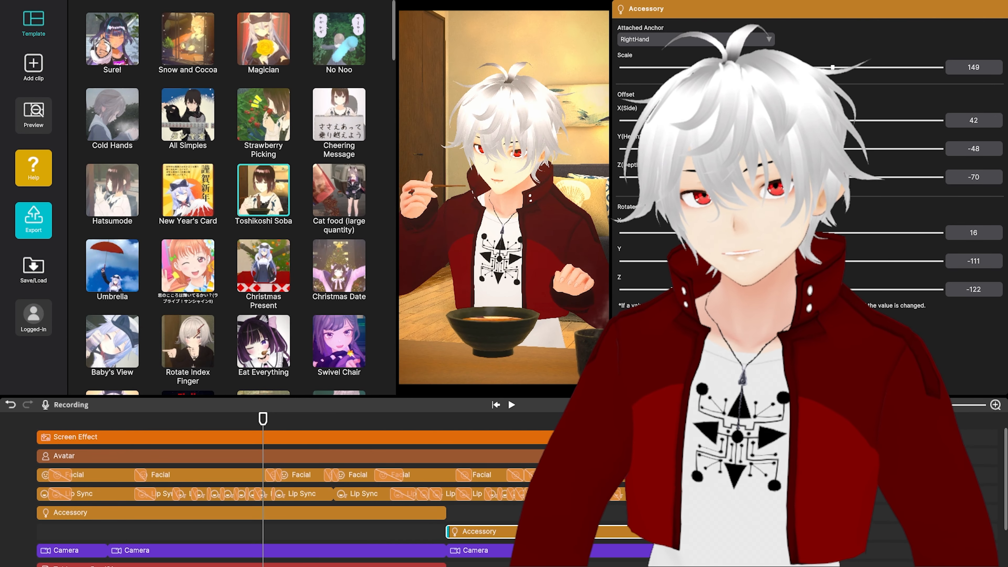
# - Fit the noodle accessory in the eating scene with scale 118, offset X 27, Y -48, Z 18 and X rotation -69
pyautogui.moveTo(263, 418); pyautogui.dragTo(234, 419)
pyautogui.click(382, 516)
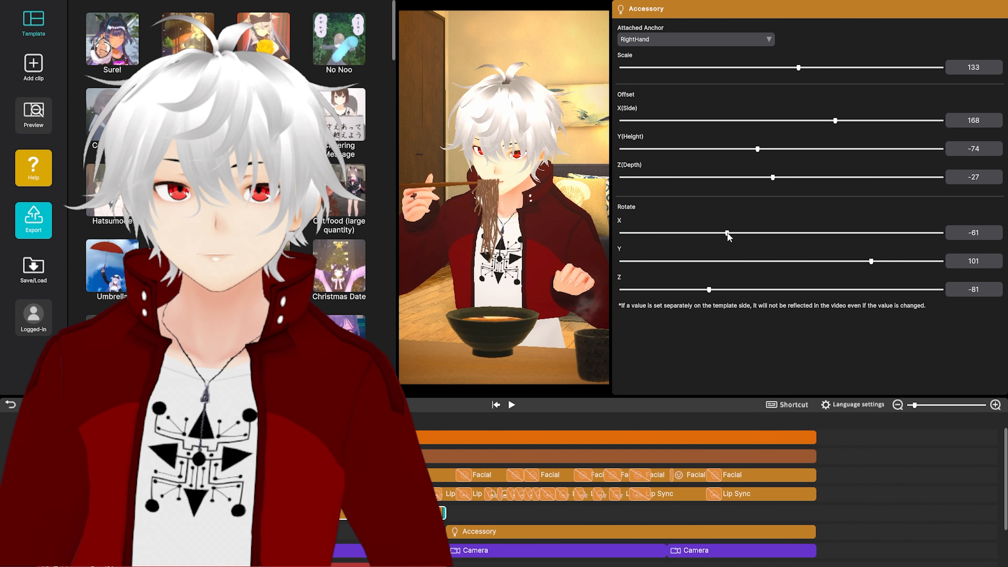
pyautogui.moveTo(747, 232); pyautogui.dragTo(728, 237)
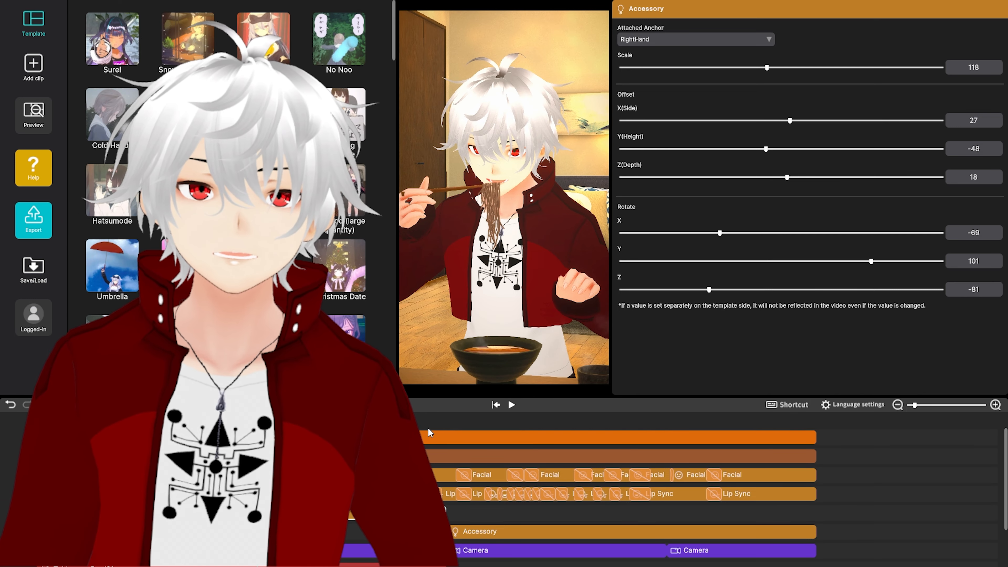
# - In the soup-drinking scene, set the bowl accessory's scale to 151 and its offset to X 73, Y -40 and Z -91
pyautogui.click(595, 438)
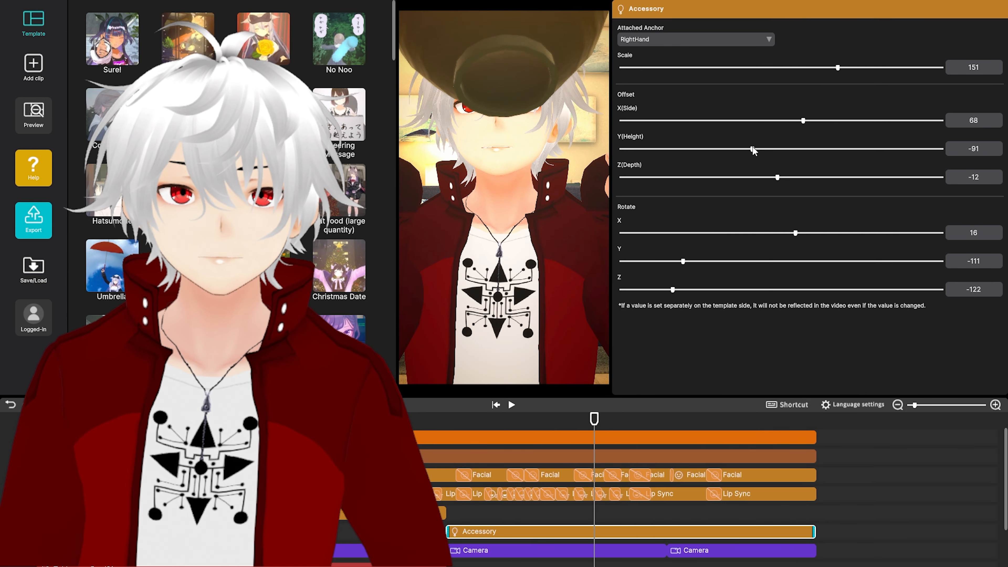
pyautogui.moveTo(775, 170); pyautogui.dragTo(755, 179)
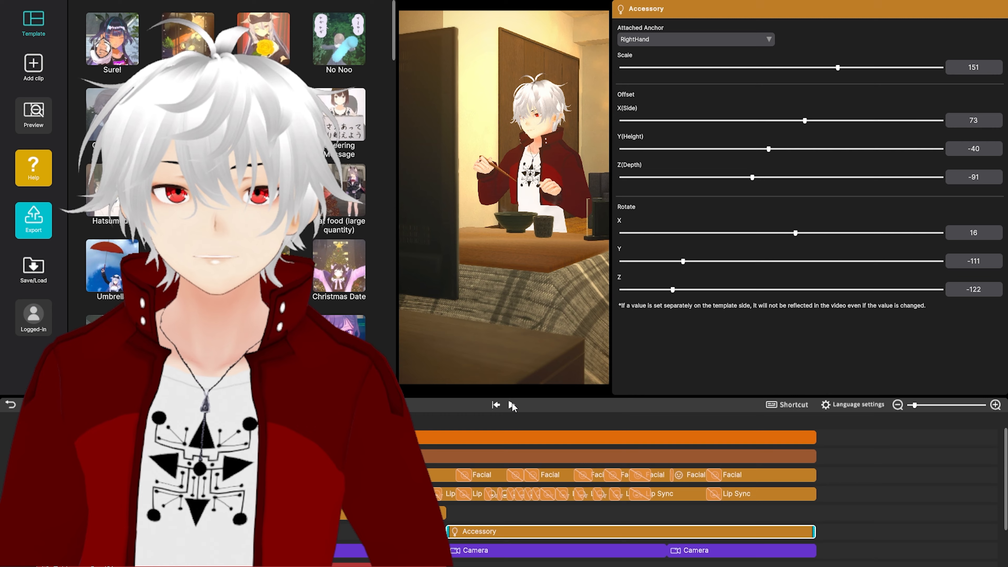
# - Set the overall scale of the Tableware_Bowl01 object to 141
pyautogui.scroll(-2, 615, 492)
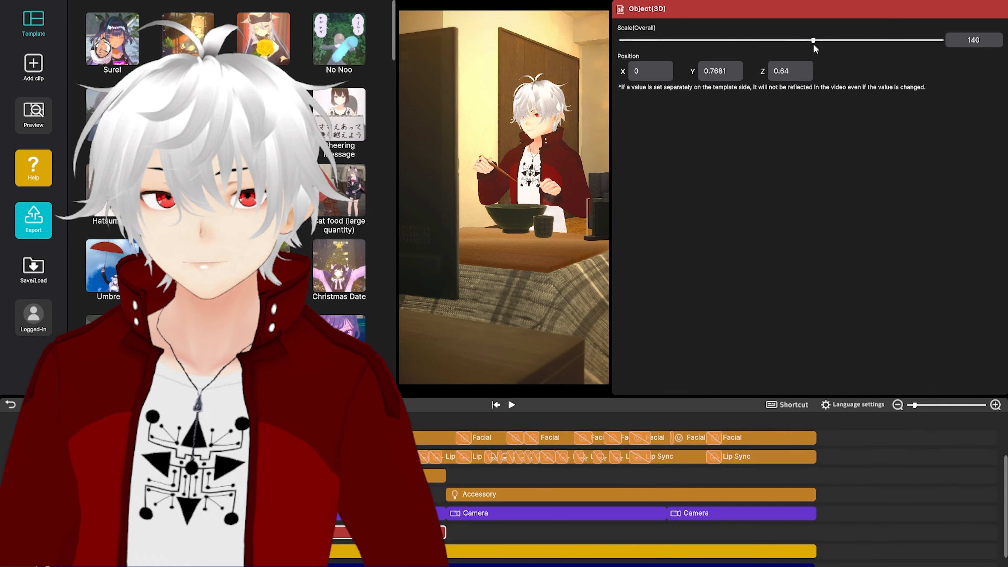
pyautogui.moveTo(814, 45); pyautogui.dragTo(815, 44)
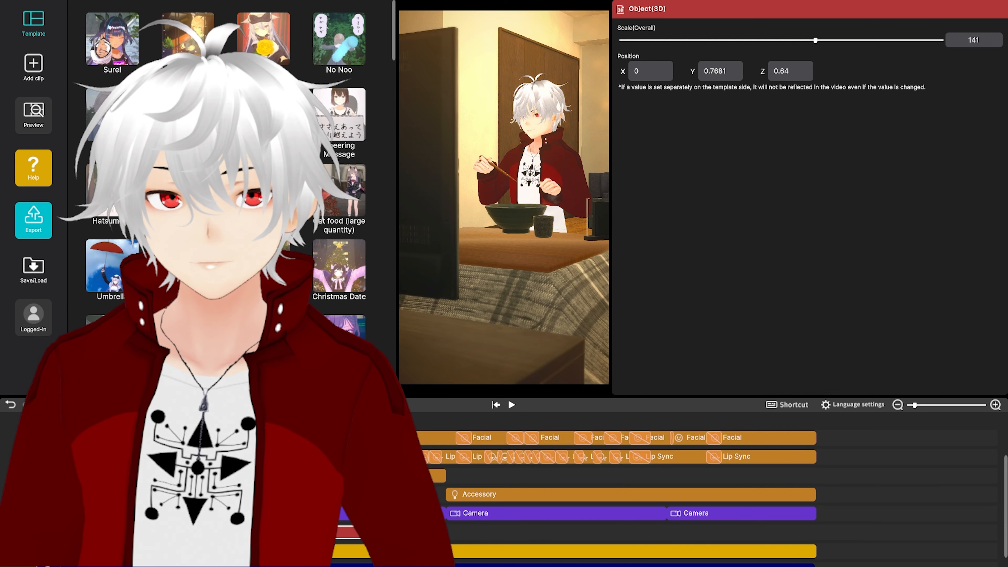
pyautogui.scroll(1, 615, 492)
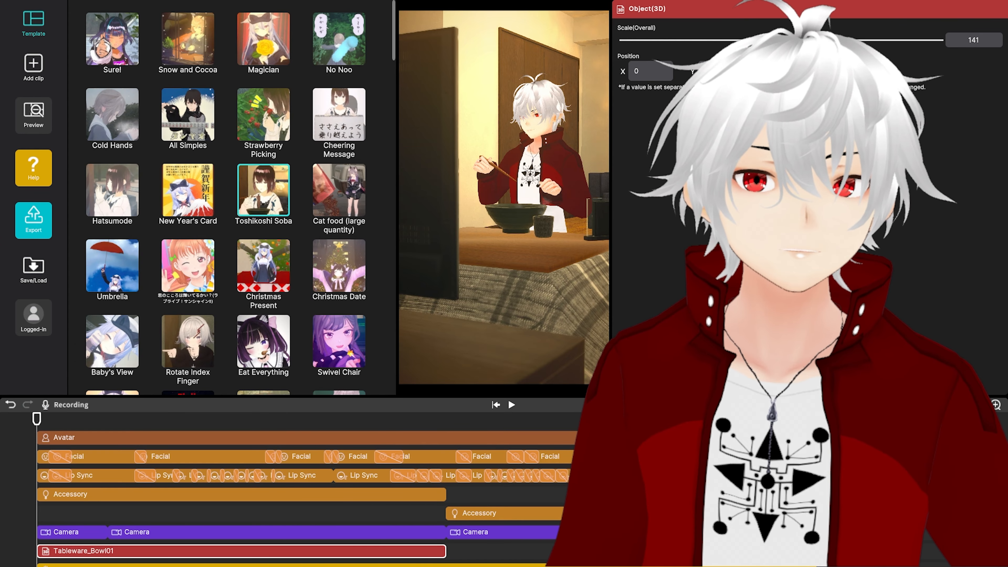
# - Compare the bowl's size across the eating and drinking scenes, set the Tableware_Bowl01 object's scale to 132 and play from the start
pyautogui.click(165, 419)
pyautogui.click(179, 495)
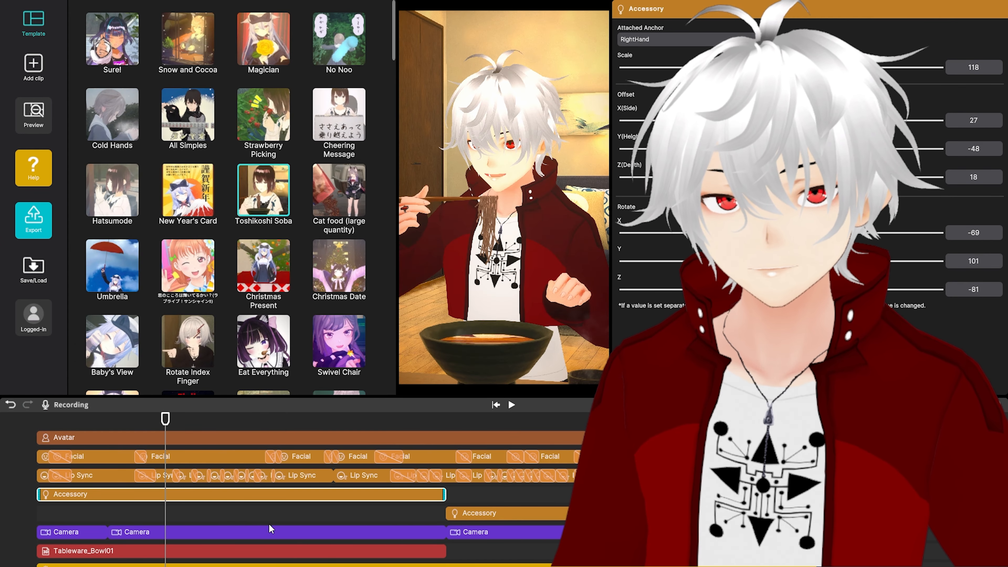
pyautogui.click(520, 421)
pyautogui.moveTo(519, 426); pyautogui.dragTo(394, 438)
pyautogui.moveTo(406, 476); pyautogui.dragTo(529, 483)
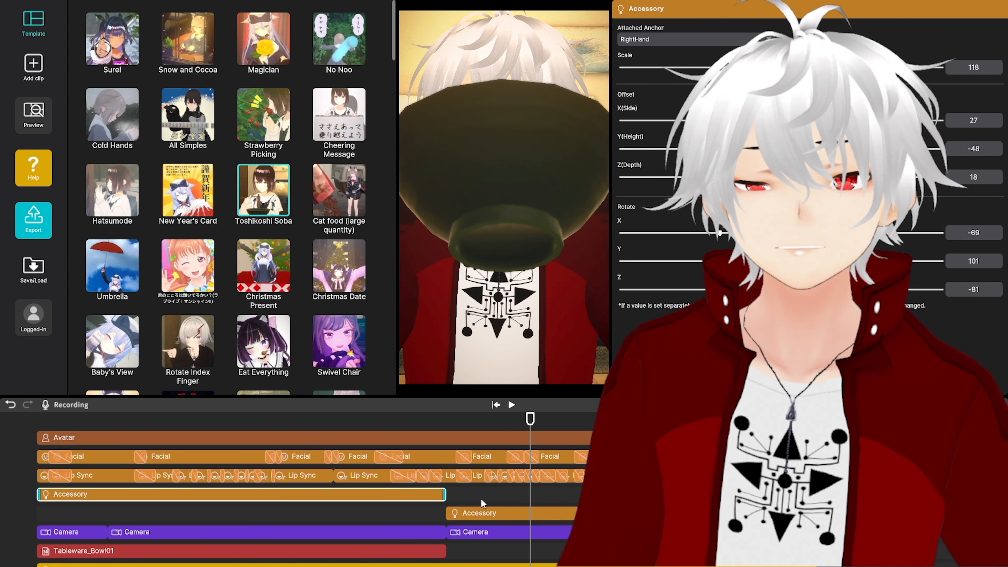
pyautogui.click(348, 423)
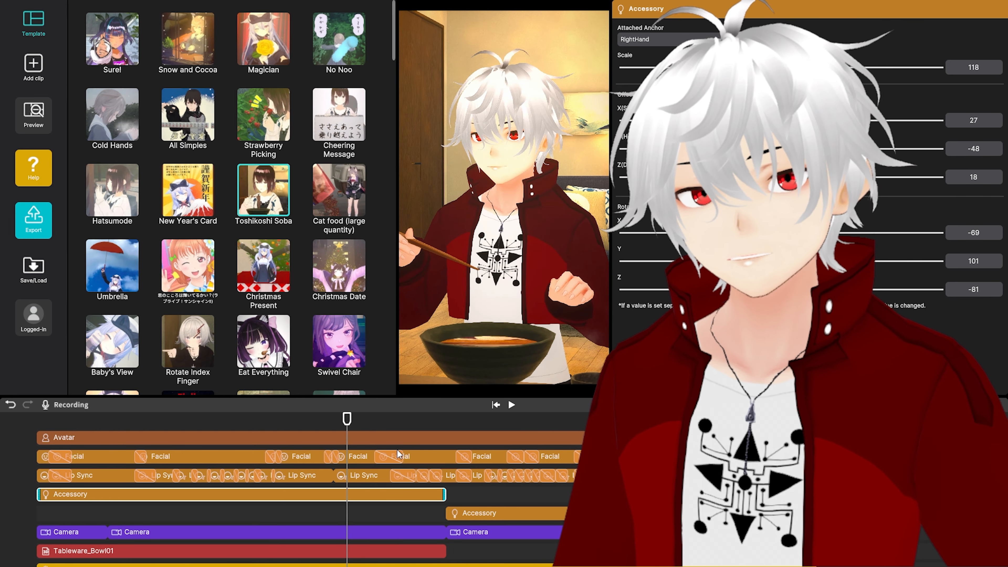
pyautogui.click(322, 557)
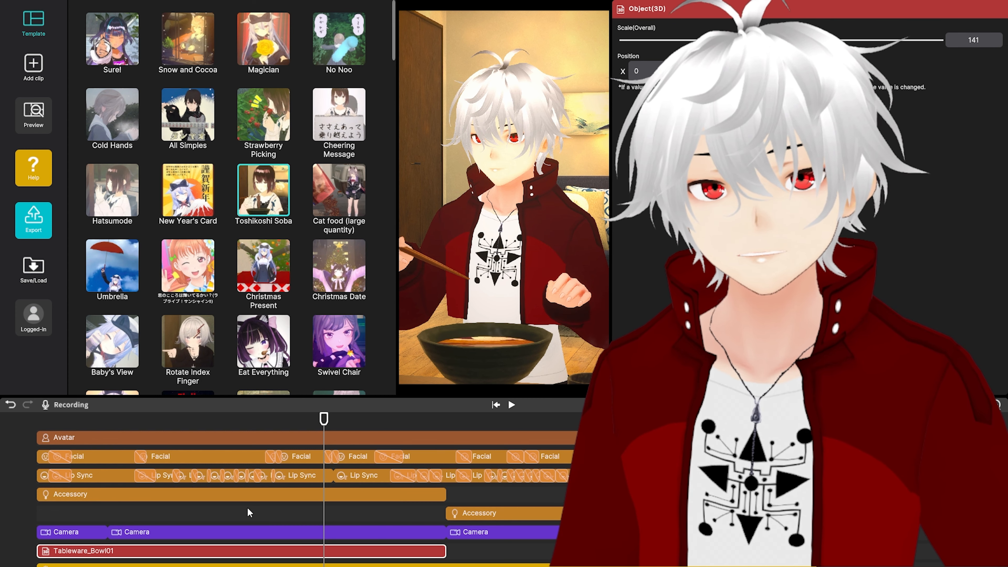
pyautogui.click(252, 550)
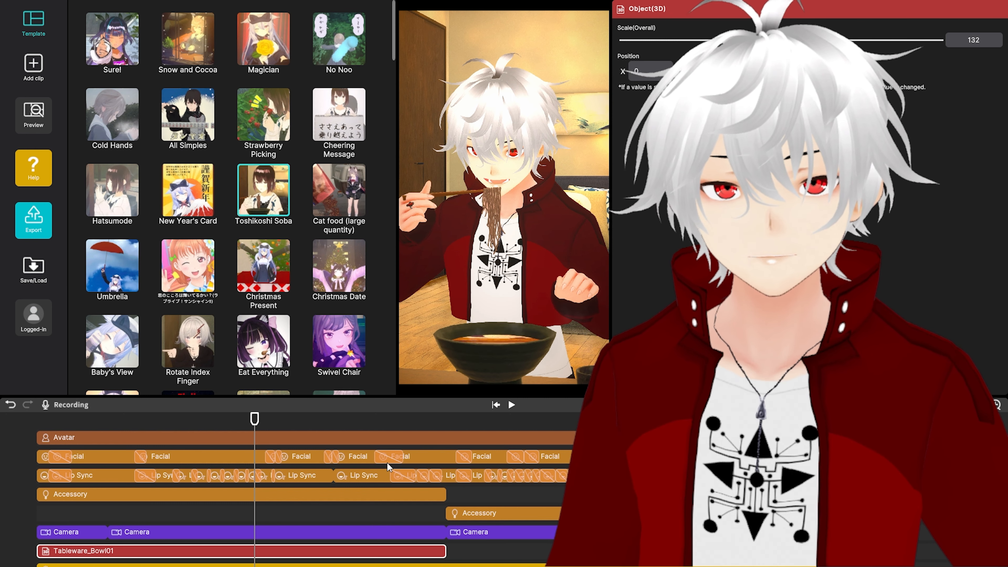
pyautogui.click(493, 409)
pyautogui.click(513, 408)
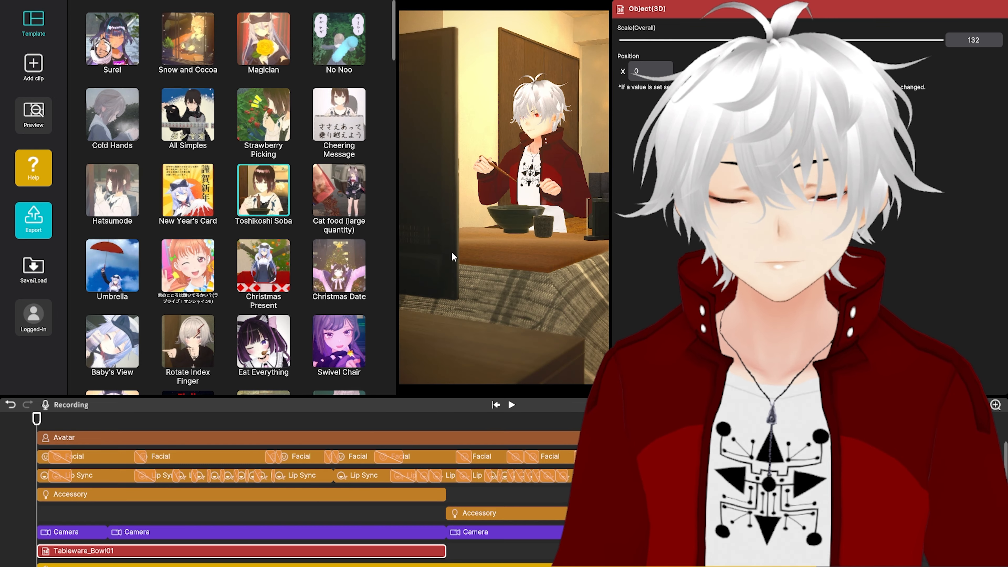
# - Switch to the No Noo template and set the avatar's scale to 92
pyautogui.click(339, 39)
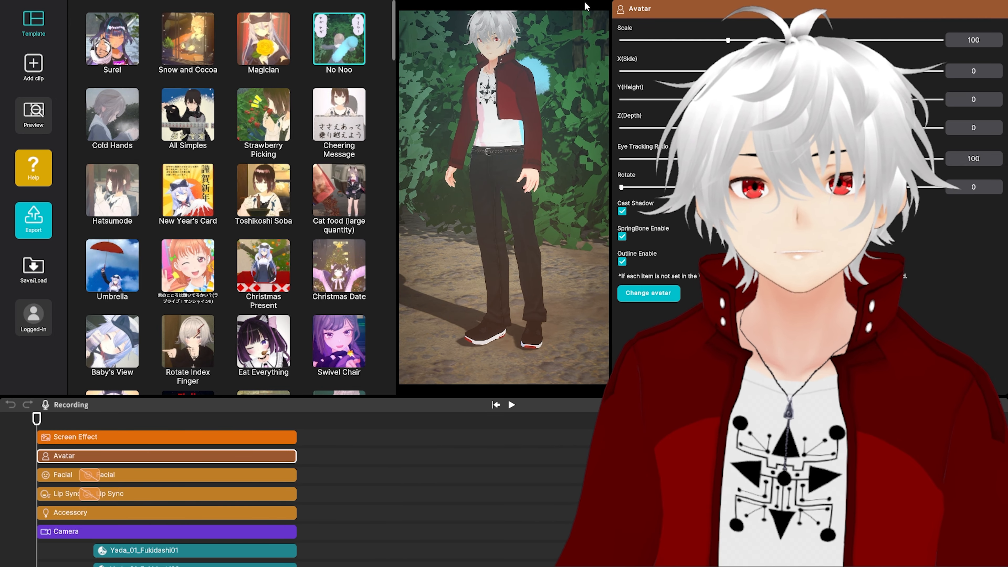
pyautogui.click(710, 40)
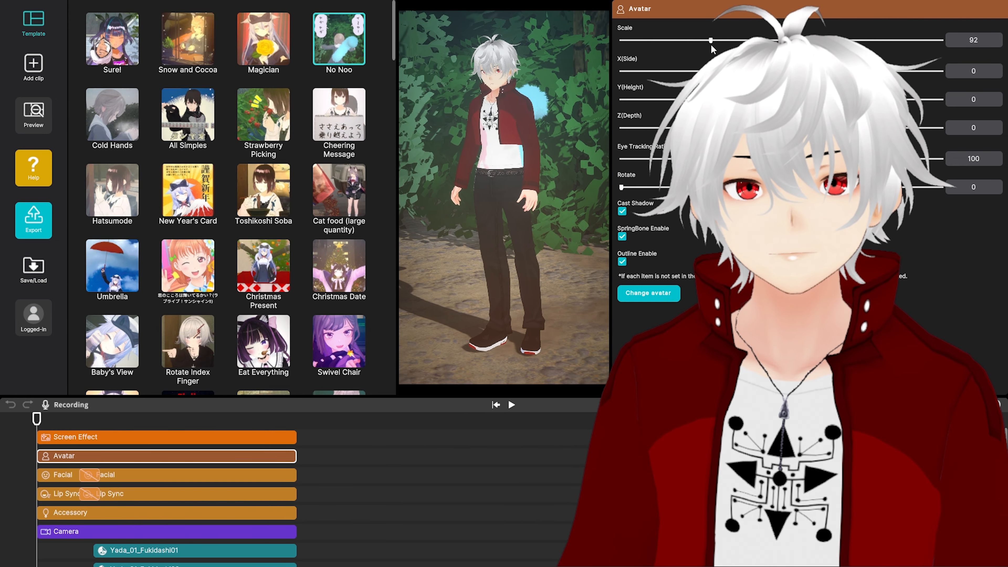
# - At the arms-spread pose near the end of the clip, set the tail accessory's scale to 106
pyautogui.moveTo(173, 417); pyautogui.dragTo(209, 418)
pyautogui.click(242, 428)
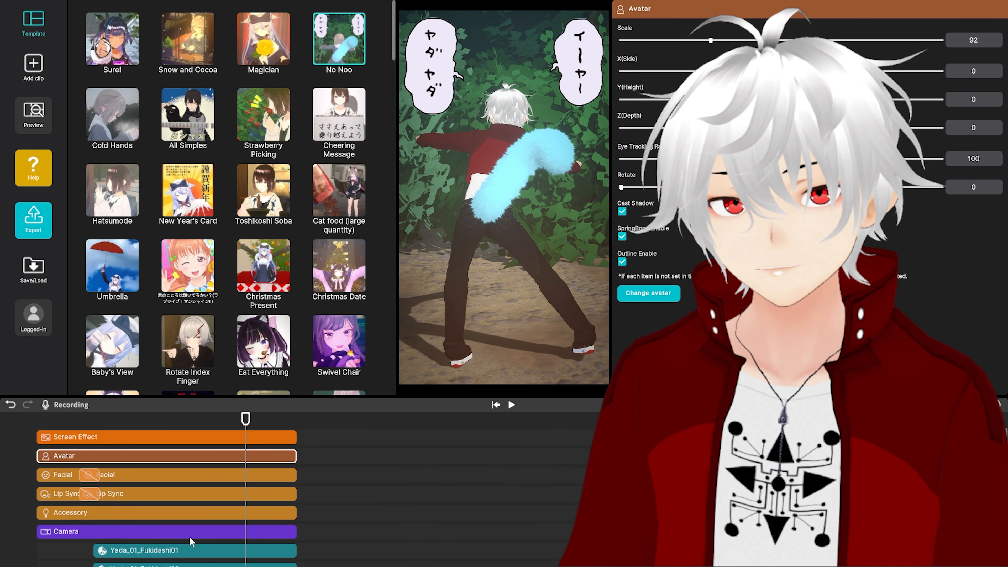
pyautogui.click(217, 512)
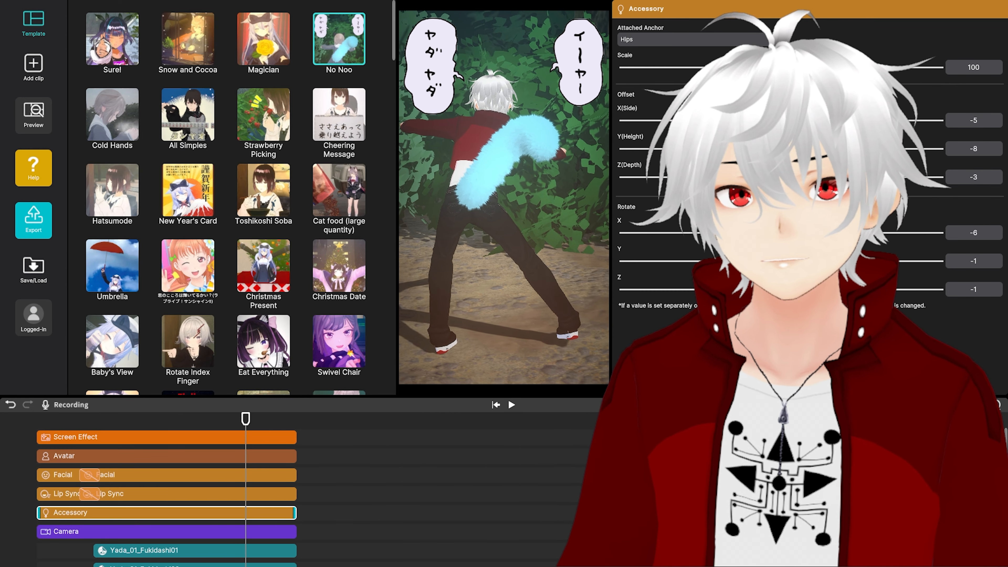
pyautogui.moveTo(780, 67); pyautogui.dragTo(741, 67)
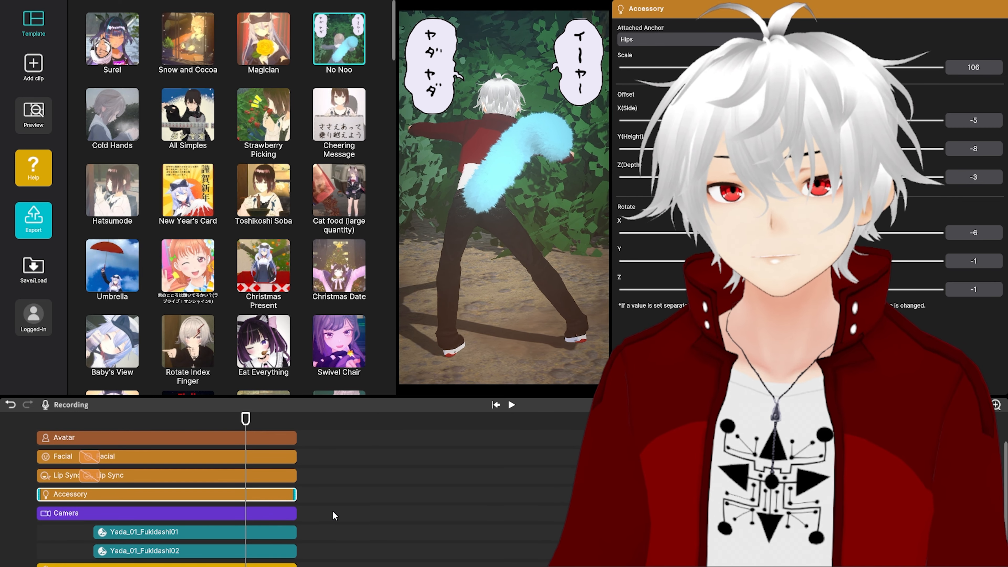
# - Open the Yada_01_Fukidashi01 speech-bubble sticker's settings and look over the template's timeline tracks
pyautogui.scroll(-2, 332, 511)
pyautogui.click(246, 499)
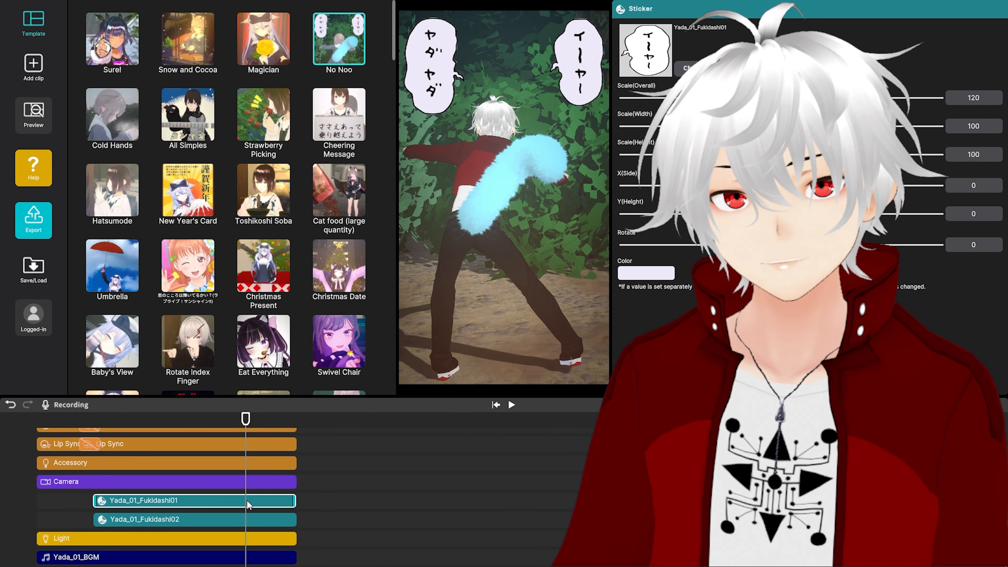
pyautogui.scroll(2, 360, 487)
pyautogui.scroll(1, 361, 487)
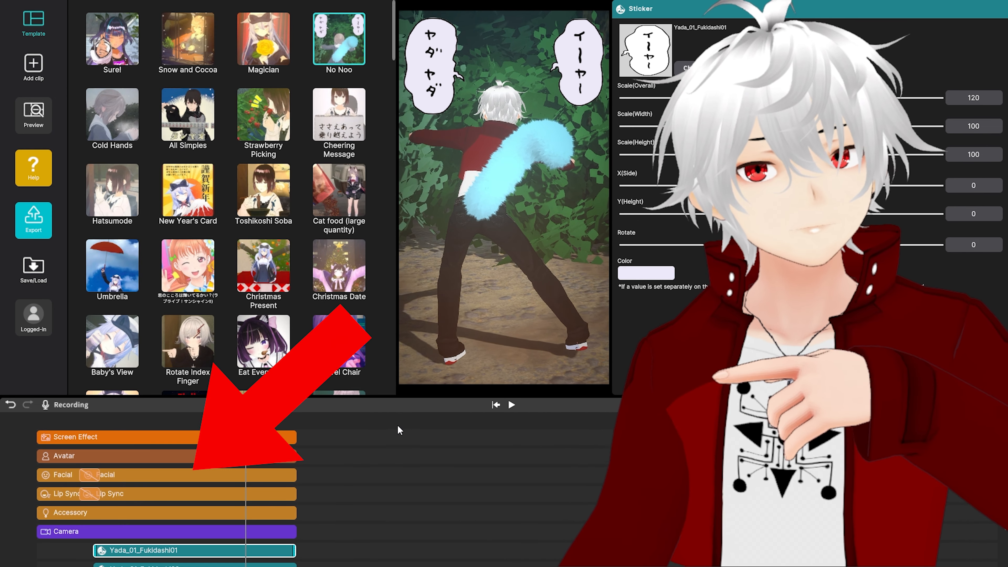
pyautogui.scroll(-3, 221, 524)
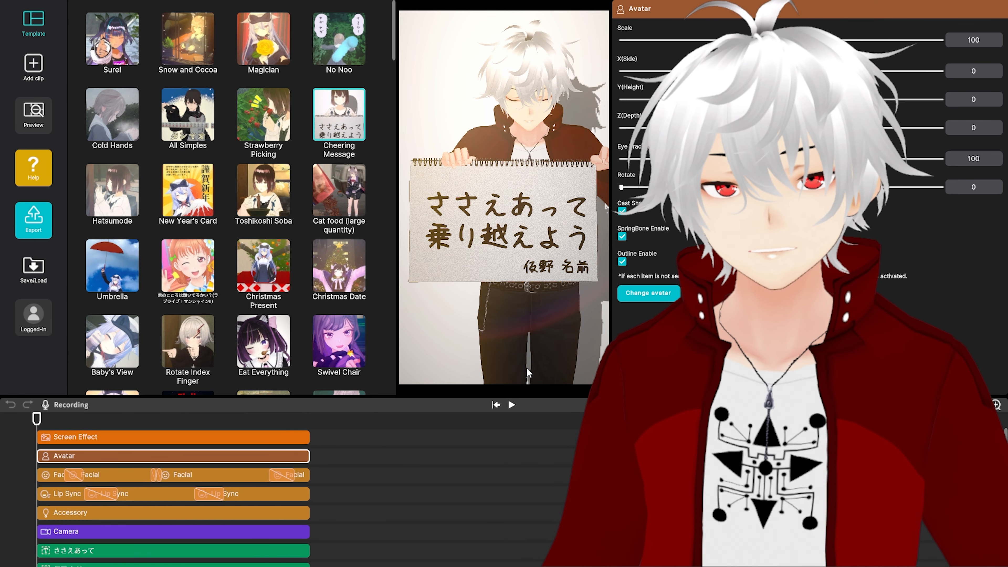
# - In the Cheering Message template, set the sketchbook accessory's offset to X 48 and Z 68, and preview the video from the start
pyautogui.click(271, 514)
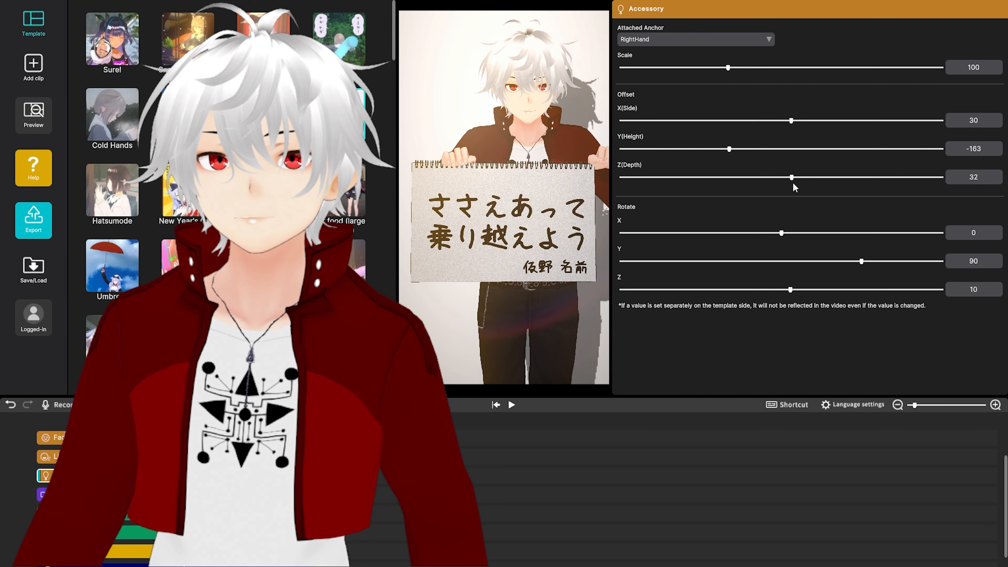
pyautogui.moveTo(800, 182); pyautogui.dragTo(796, 184)
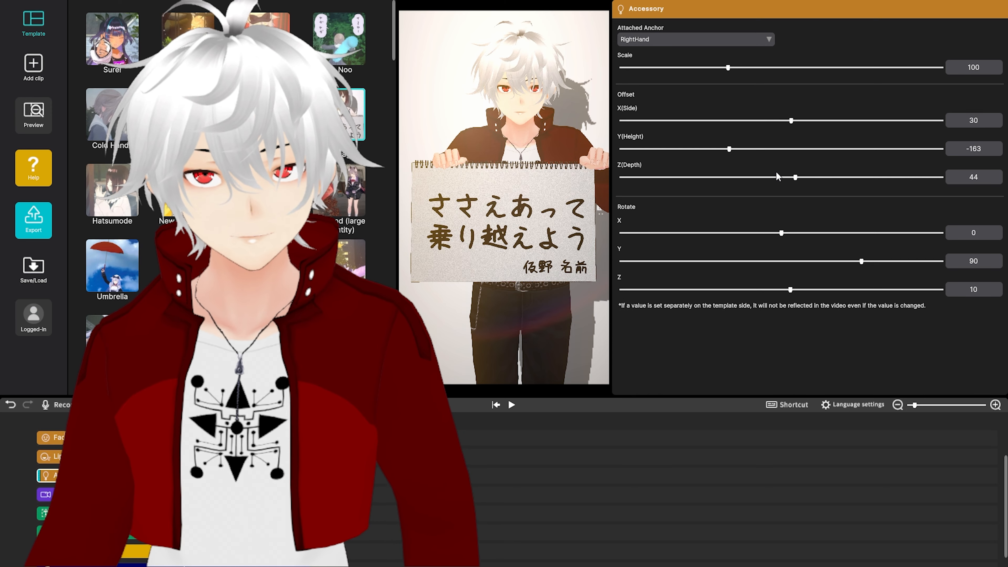
pyautogui.moveTo(797, 179); pyautogui.dragTo(804, 180)
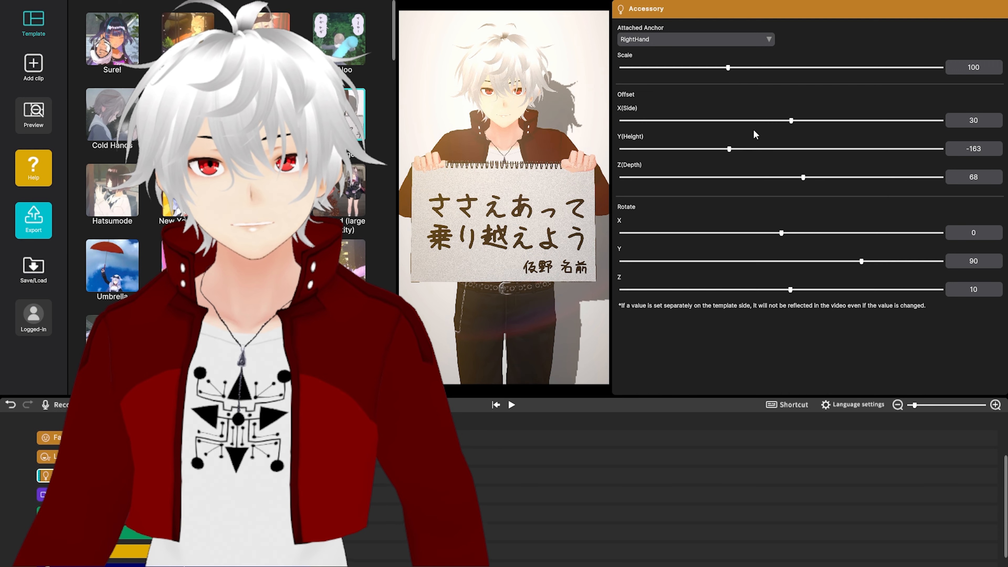
pyautogui.moveTo(796, 120); pyautogui.dragTo(797, 121)
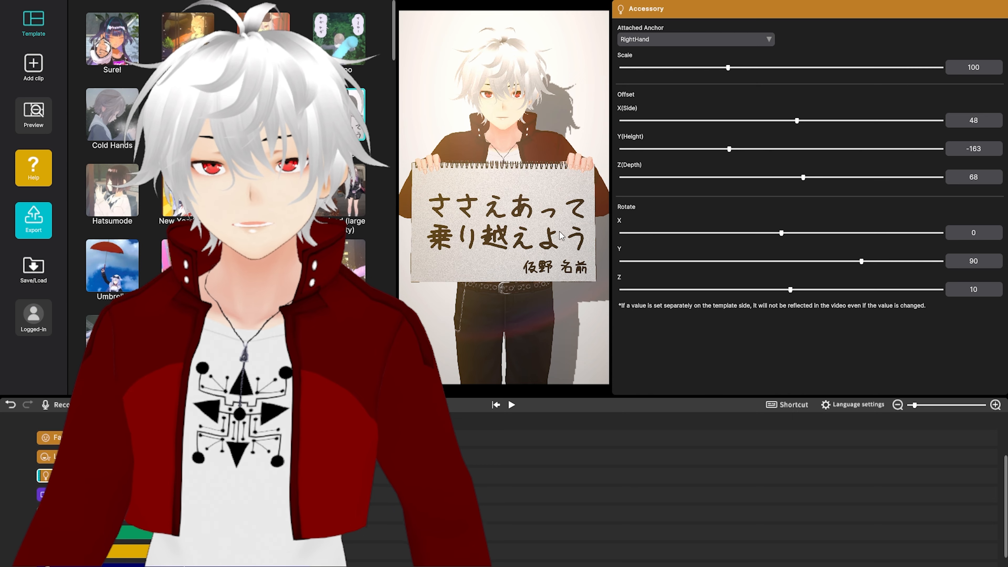
pyautogui.click(496, 405)
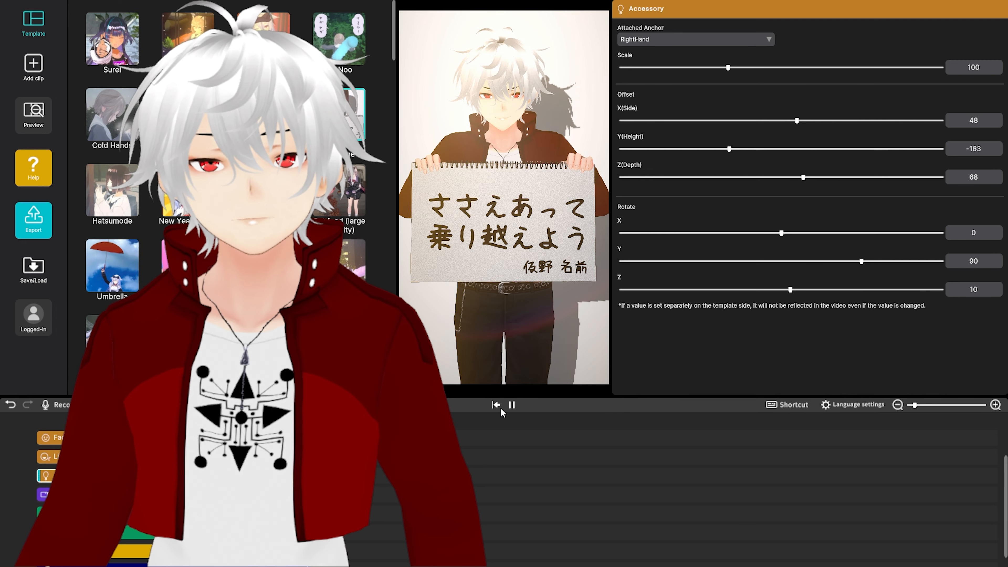
pyautogui.click(498, 406)
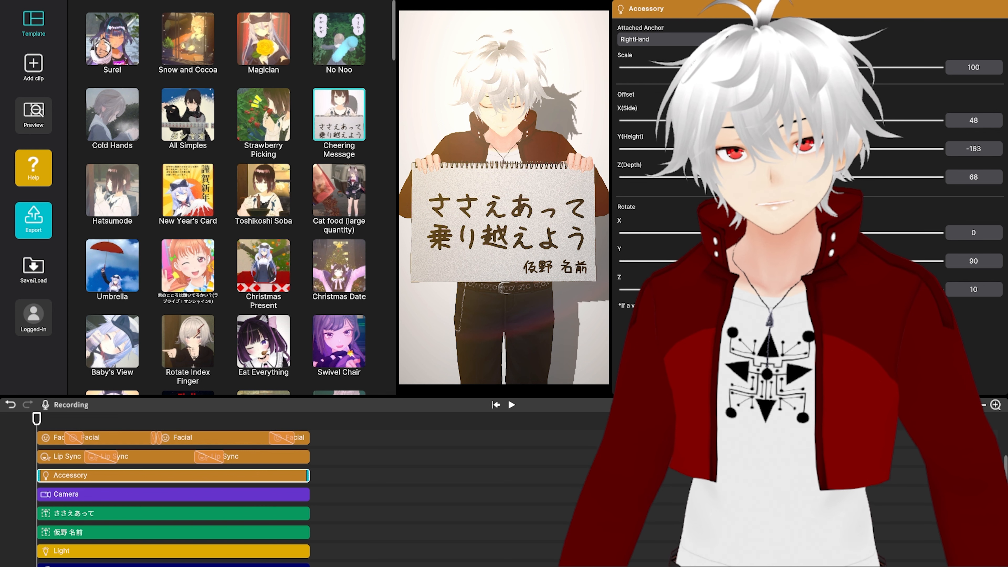
# - Replace the main sketchbook message with "Subscribe!" on the first line and "Like!" on the second
pyautogui.click(263, 517)
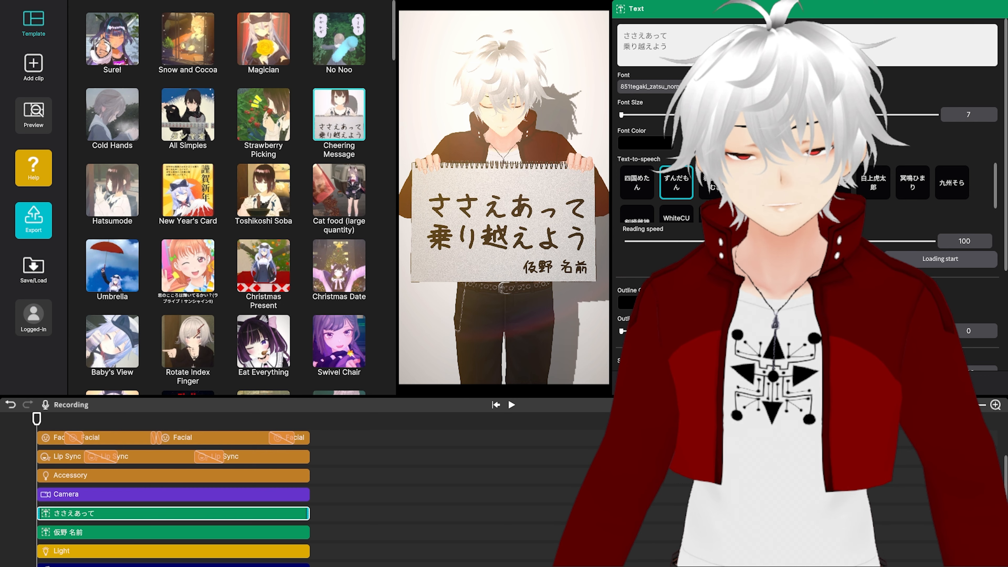
pyautogui.press('BackSpace')
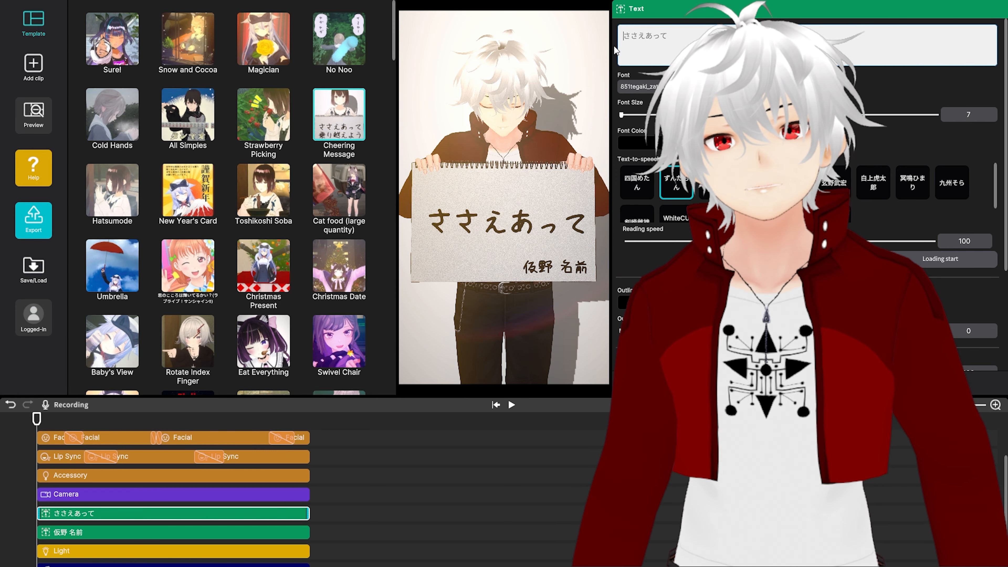
pyautogui.press('BackSpace')
pyautogui.press('BackSpace')
pyautogui.press('BackSpace')
pyautogui.press('BackSpace')
pyautogui.press('BackSpace')
pyautogui.press('BackSpace')
pyautogui.press('BackSpace')
pyautogui.write('Subscribn')
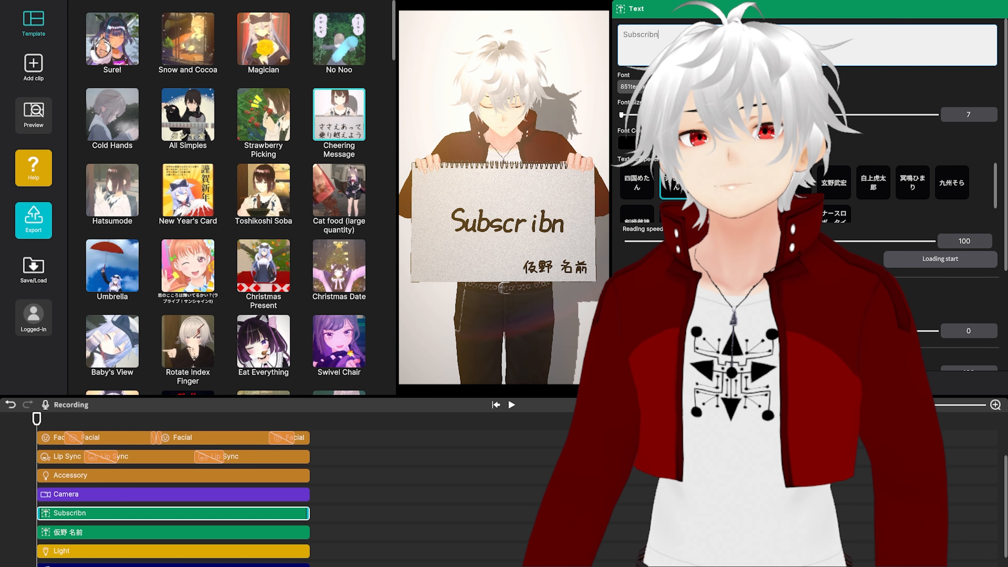
pyautogui.press('BackSpace')
pyautogui.write('e!')
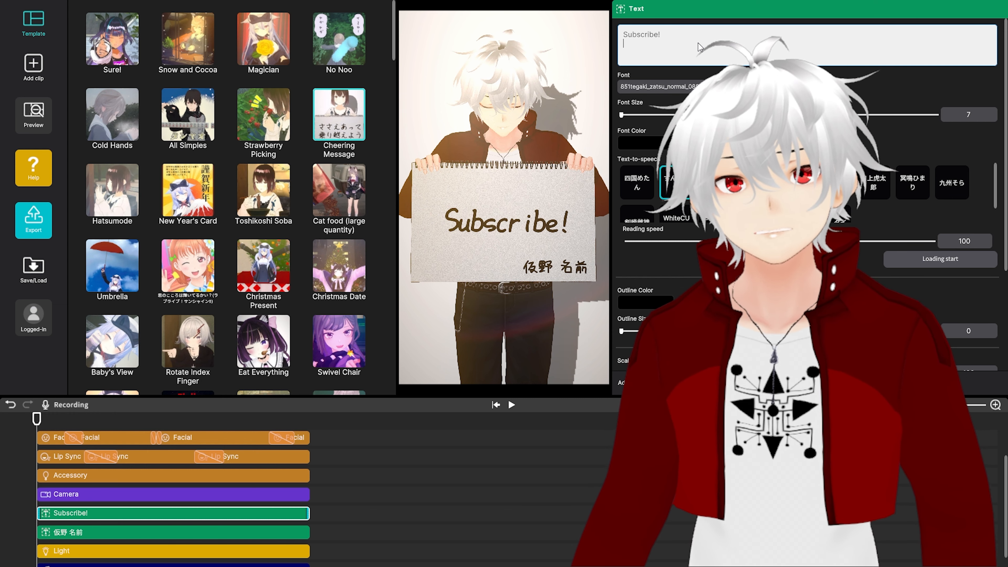
pyautogui.press('Return')
pyautogui.write('Like!')
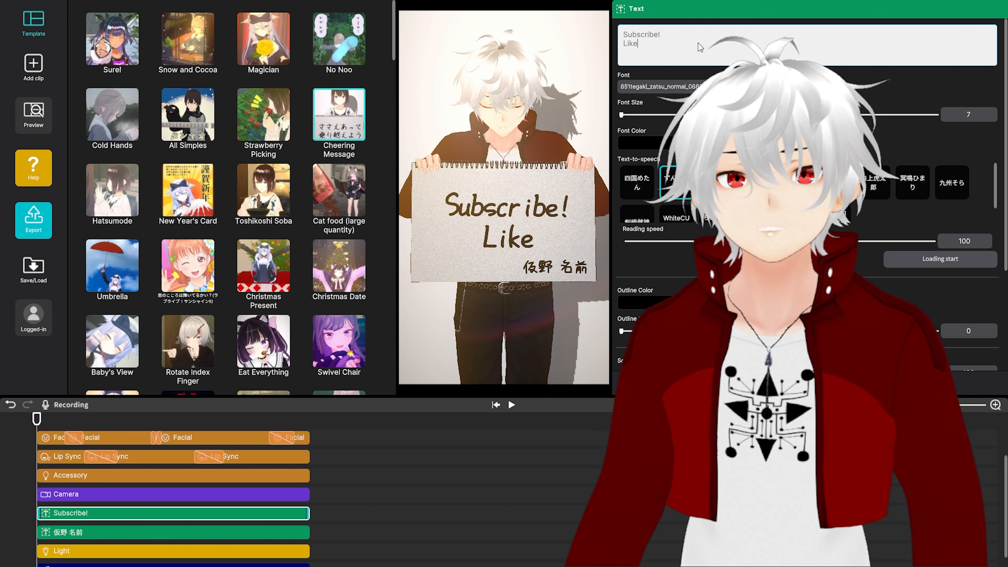
# - Replace the signature text on the sketchbook with "Pls I beg of you" and set its font size to 2
pyautogui.click(280, 533)
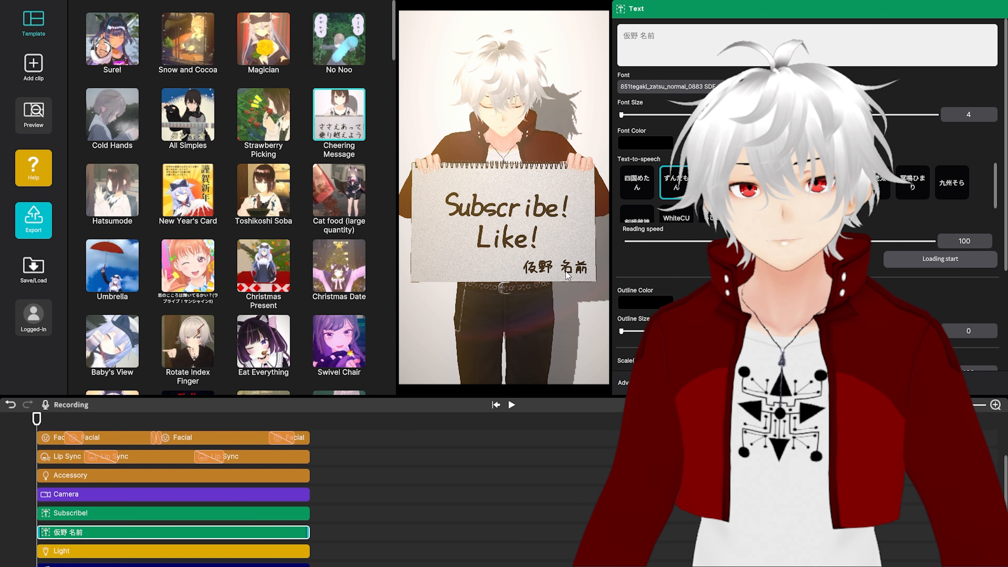
pyautogui.click(754, 50)
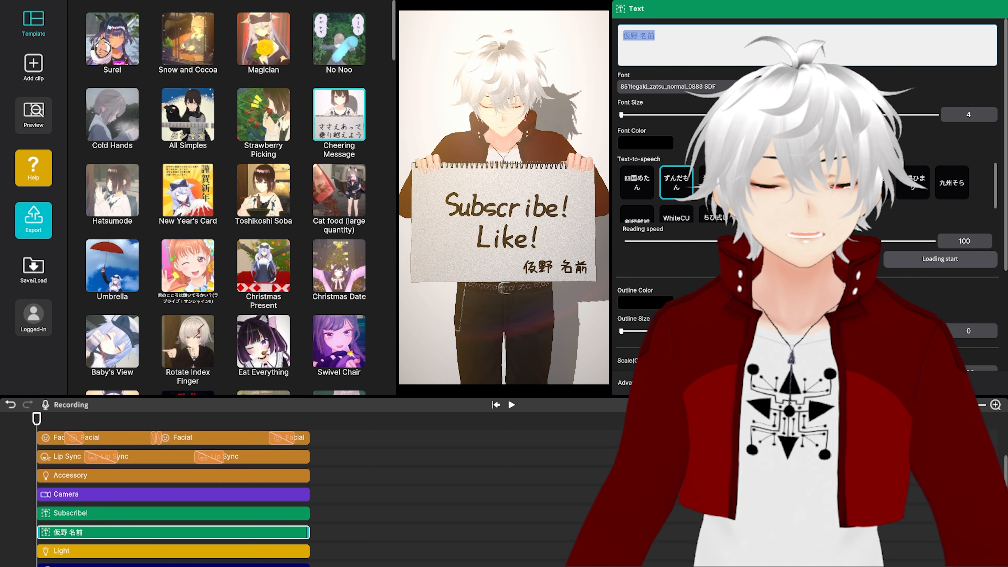
pyautogui.click(807, 44)
pyautogui.hotkey('ctrl', 'a')
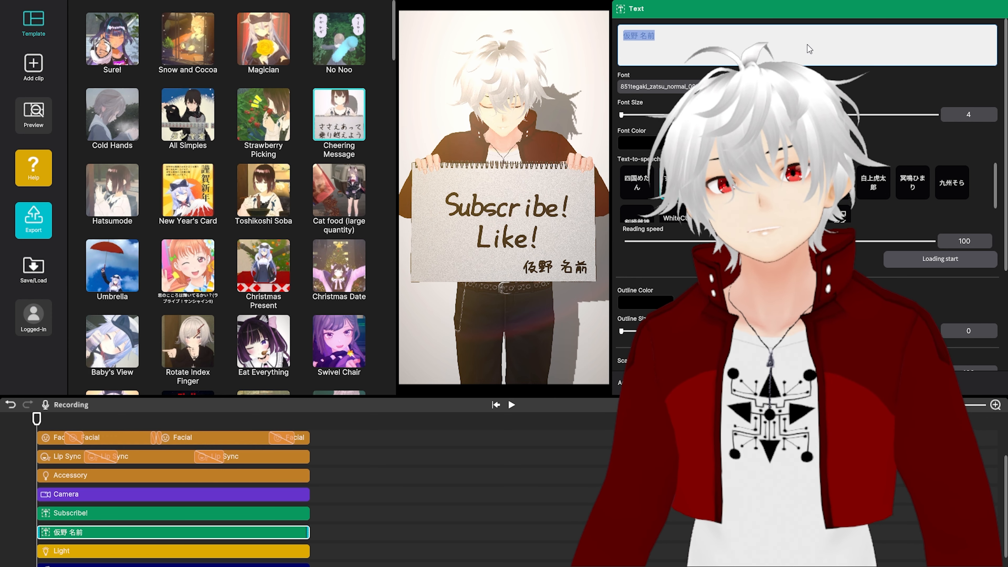
pyautogui.write('Pls I beg of you')
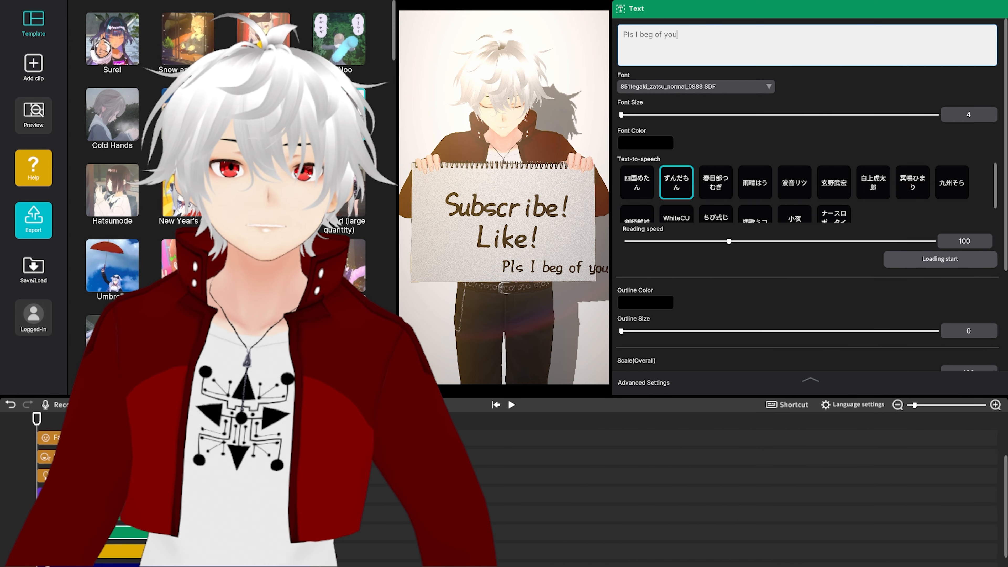
pyautogui.moveTo(621, 115); pyautogui.dragTo(616, 119)
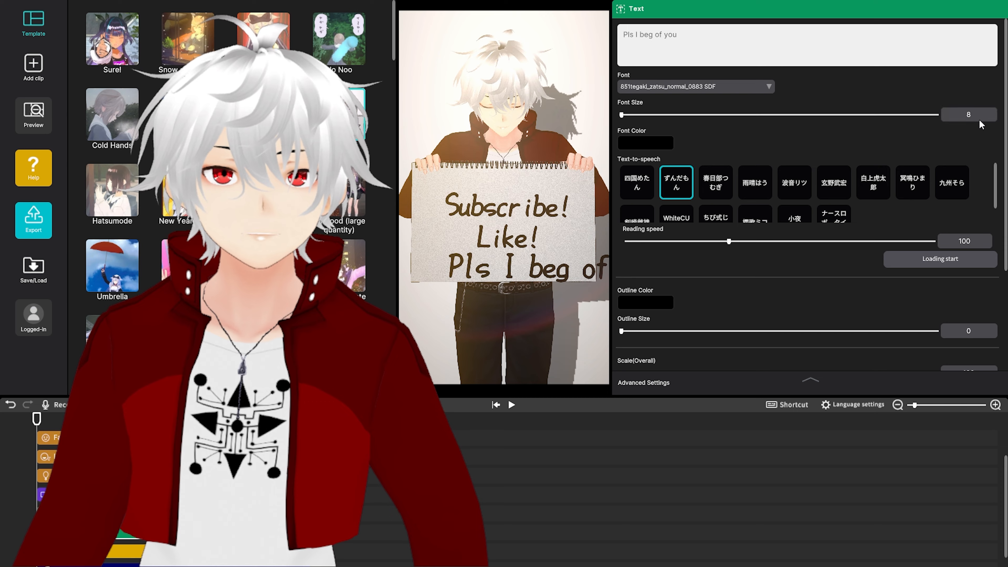
pyautogui.write('2')
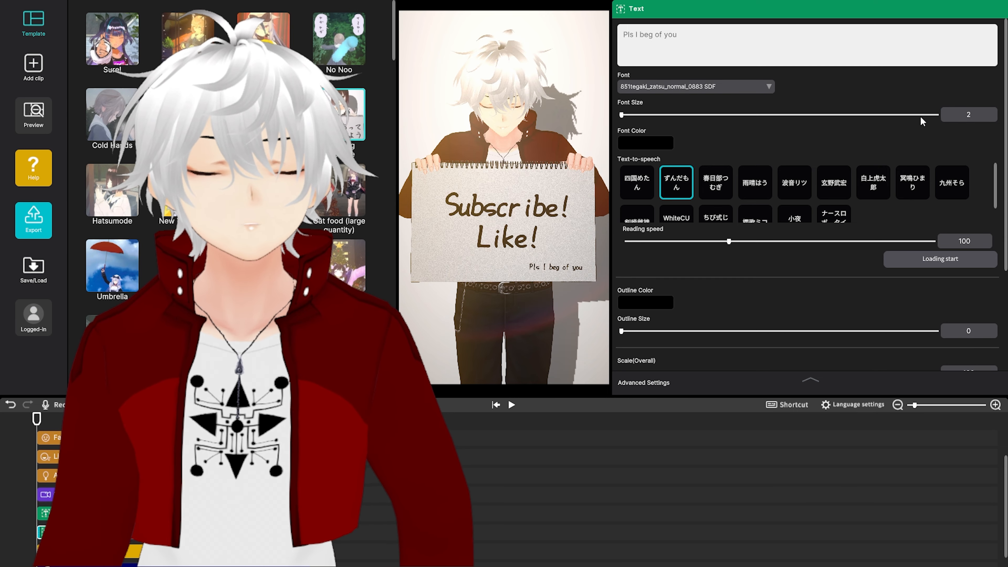
# - Try the Corporate-Logo-Bold-ver3 and ZenAntiqueSoft-Regular fonts on the small sketchbook line, then restore 851tegaki_zatsu_normal_0883
pyautogui.click(733, 96)
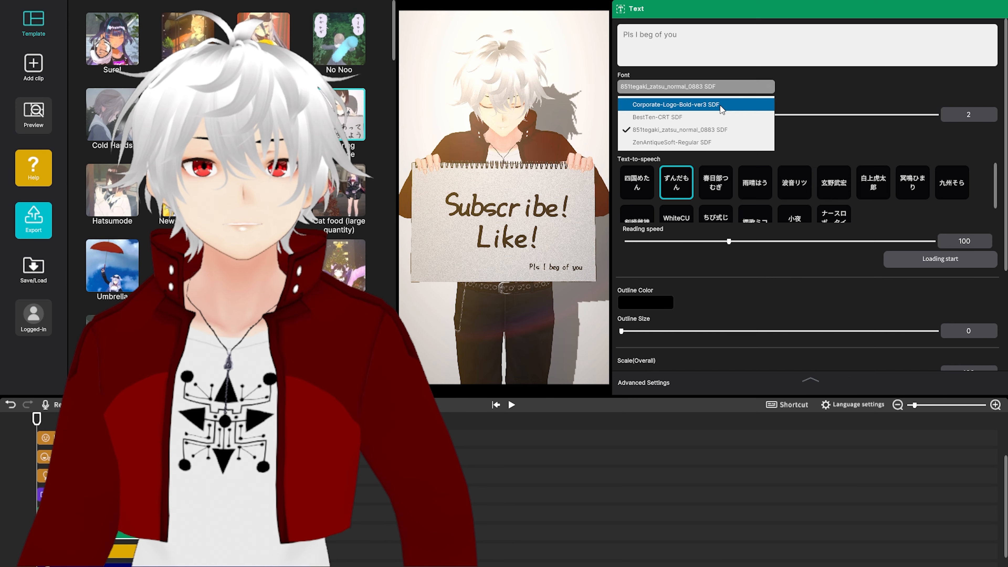
pyautogui.click(720, 105)
pyautogui.click(738, 90)
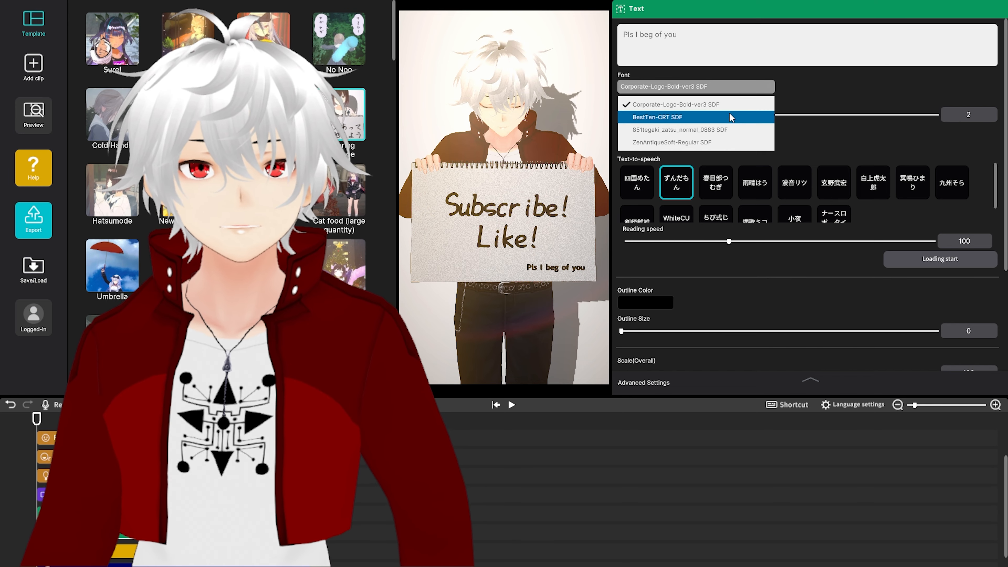
pyautogui.click(729, 129)
pyautogui.click(733, 87)
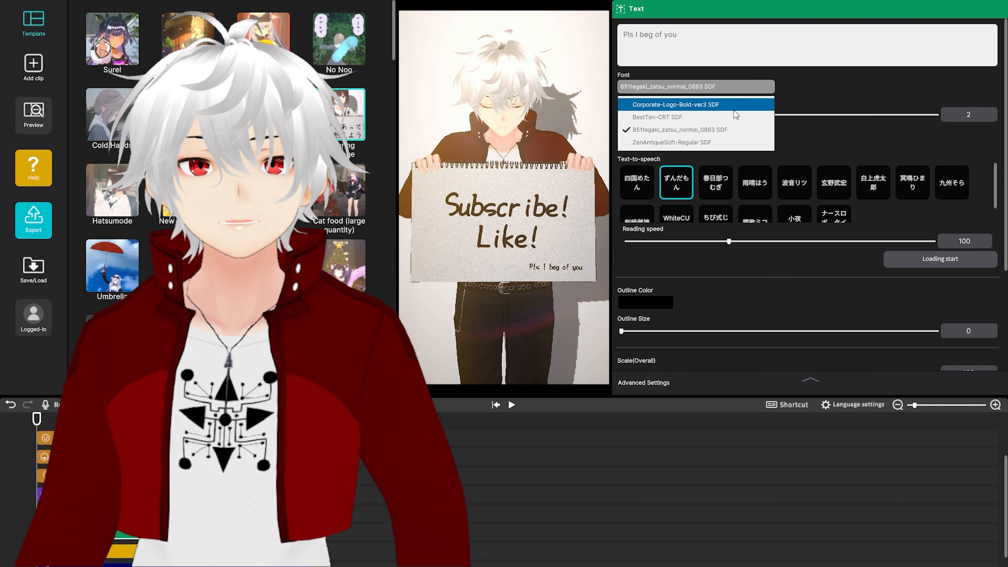
pyautogui.click(714, 142)
pyautogui.click(733, 89)
pyautogui.click(728, 130)
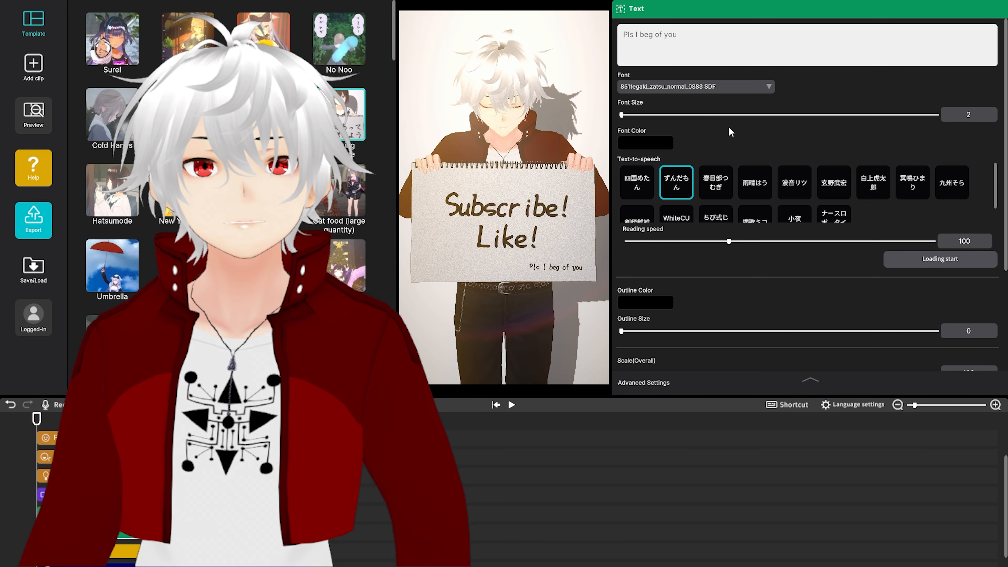
# - Set the small sketchbook line's overall scale to 154 and its X position to -2, and play the video
pyautogui.scroll(-1, 762, 142)
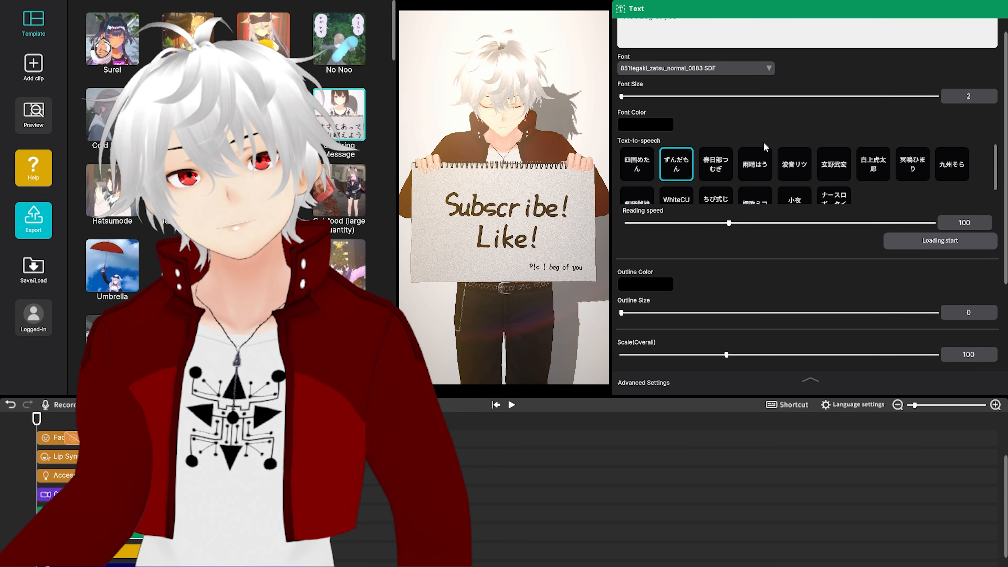
pyautogui.scroll(-3, 730, 230)
pyautogui.moveTo(732, 228); pyautogui.dragTo(712, 228)
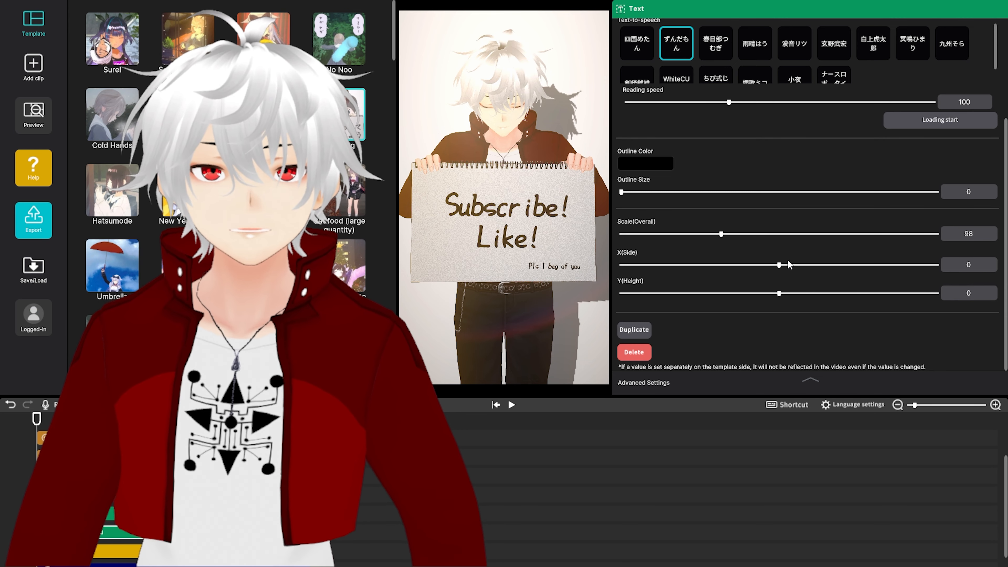
pyautogui.moveTo(778, 265); pyautogui.dragTo(802, 265)
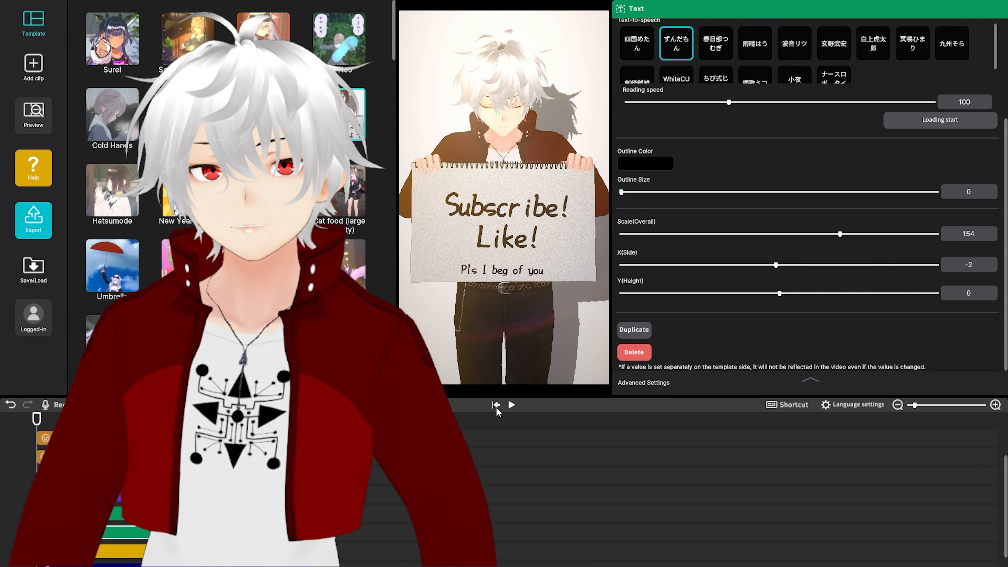
pyautogui.click(511, 405)
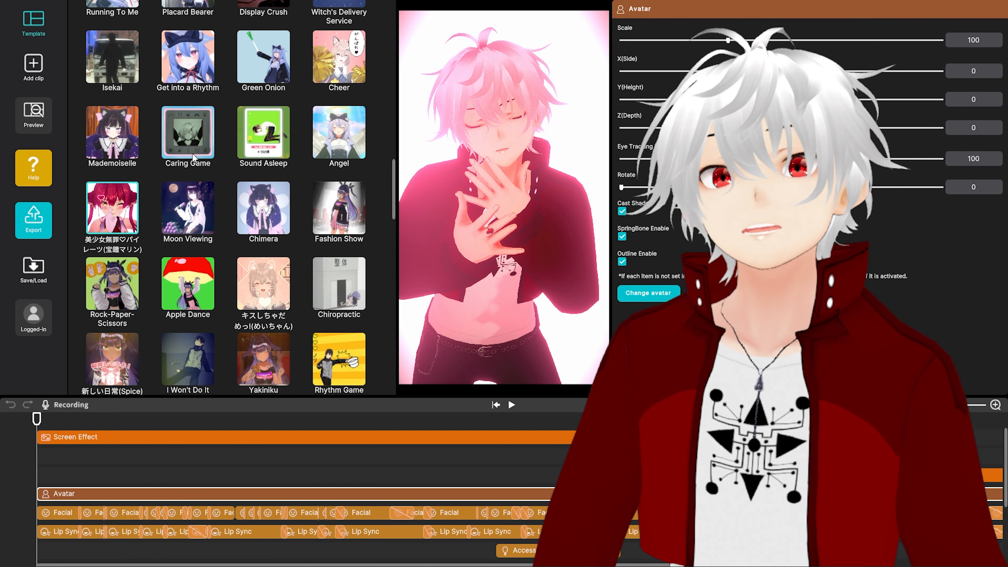
# - Apply the 君のこころは輝いてるかい？ (ラブライブ！サンシャイン!!) template from the beginning of the template list
pyautogui.scroll(2, 295, 225)
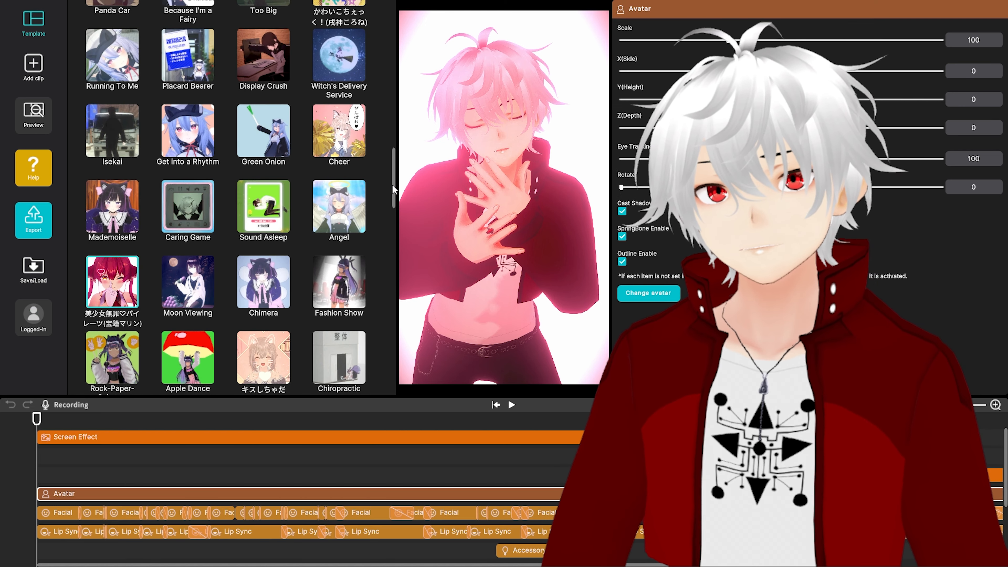
pyautogui.moveTo(392, 185); pyautogui.dragTo(400, 27)
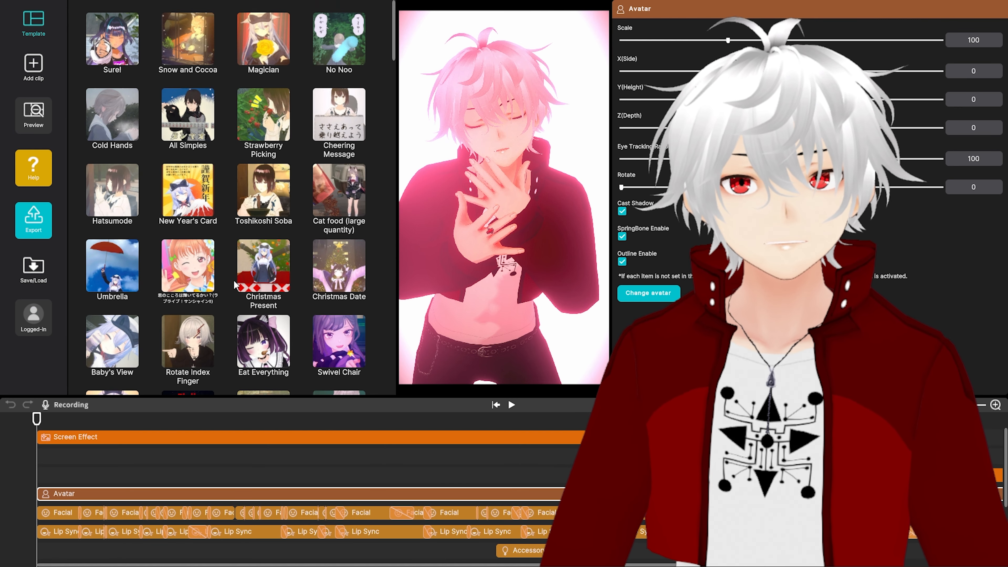
pyautogui.click(203, 288)
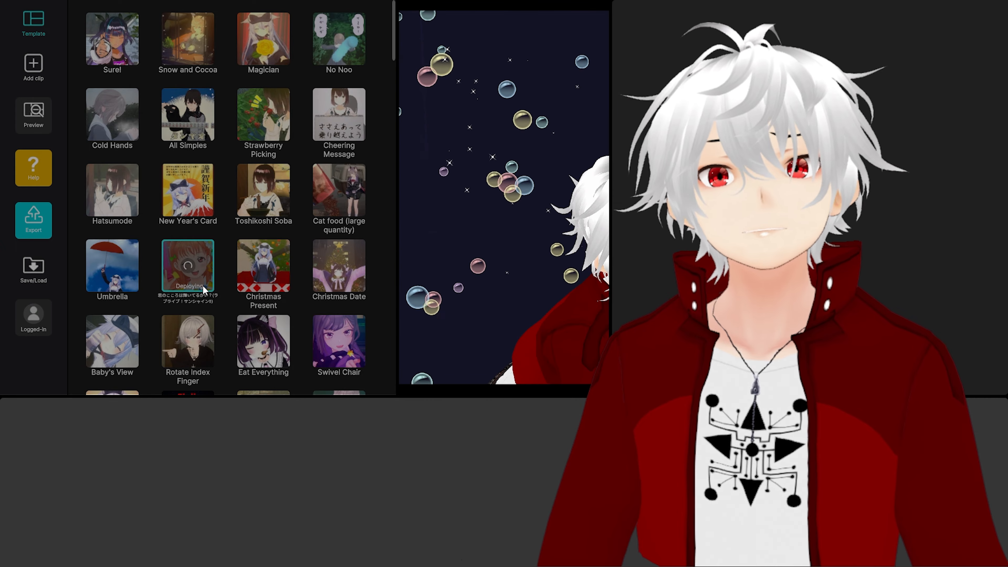